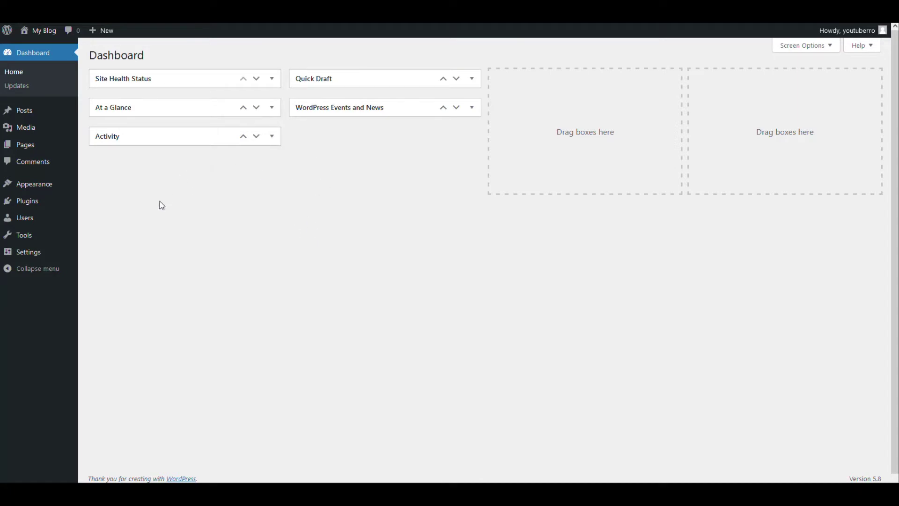
Search for 'Ultimate Addons for contact form 7', then install and activate it
{"action": "mouse_move", "coordinate": [55, 203]}
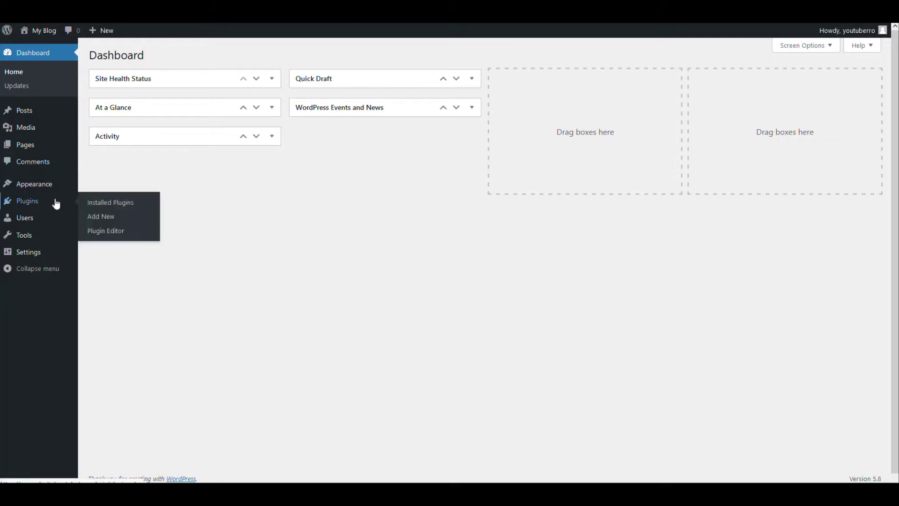
{"action": "left_click", "coordinate": [130, 218]}
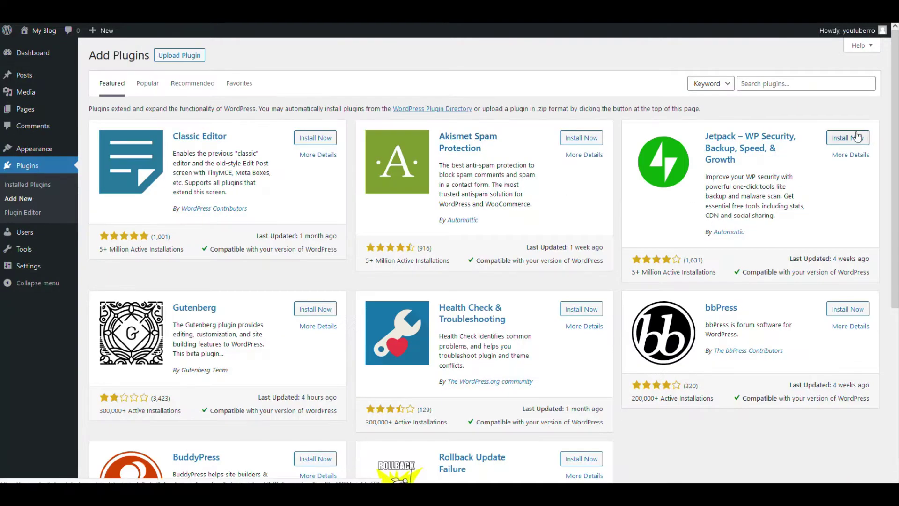
{"action": "left_click", "coordinate": [805, 83]}
{"action": "type", "text": "ultim"}
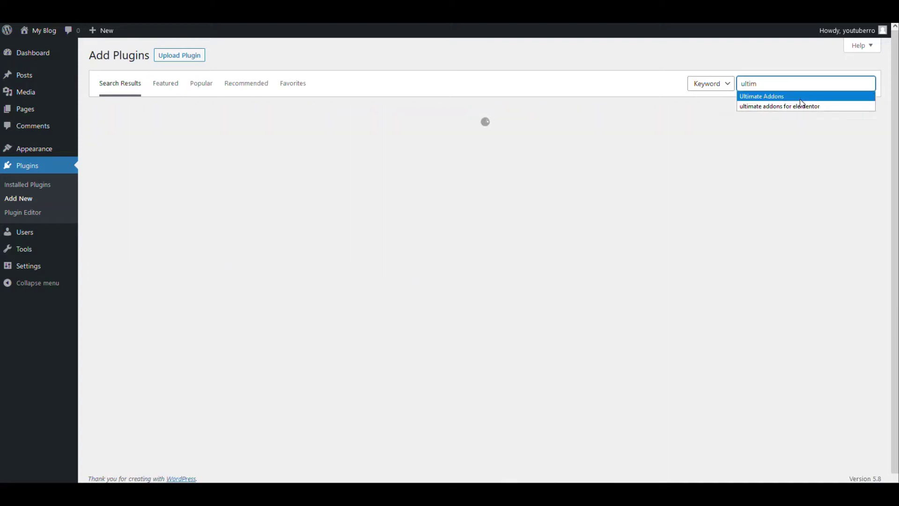
{"action": "left_click", "coordinate": [800, 99]}
{"action": "type", "text": "for contact form 7"}
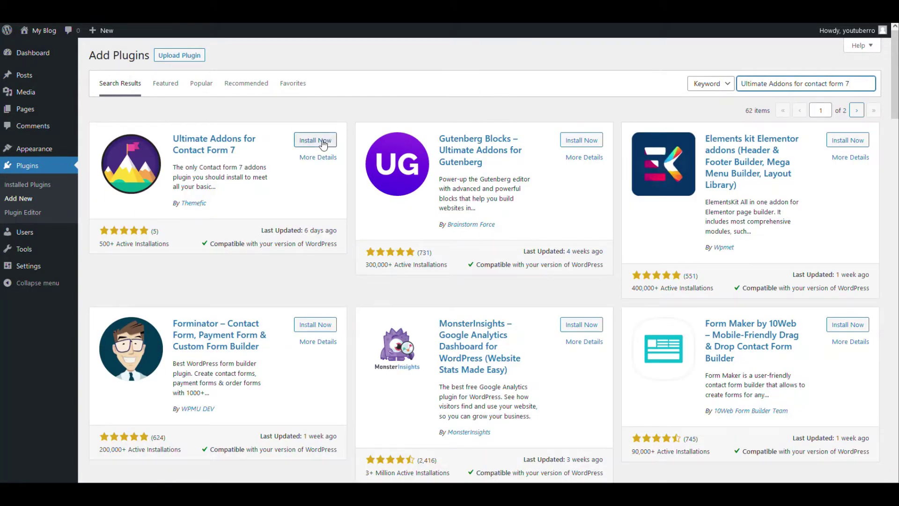
{"action": "left_click", "coordinate": [323, 143]}
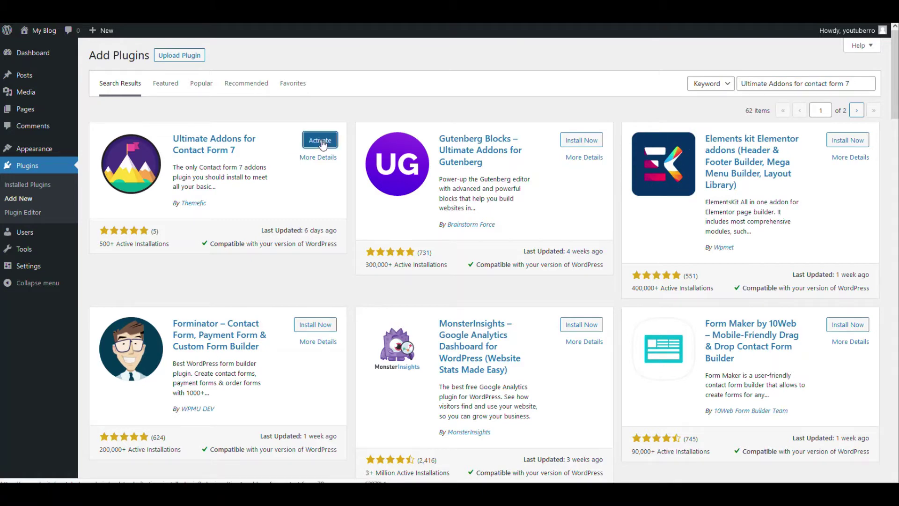
{"action": "left_click", "coordinate": [323, 143]}
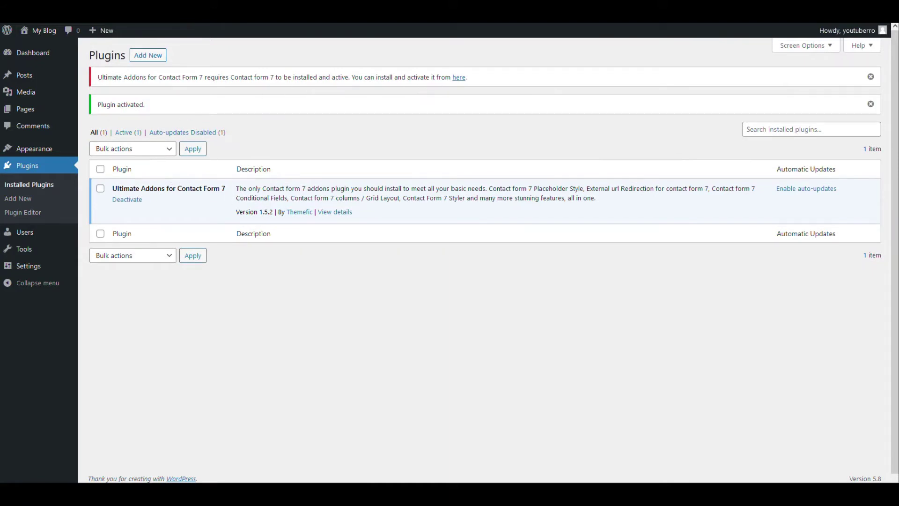
Install and activate the required Contact Form 7 plugin
{"action": "left_click", "coordinate": [459, 78]}
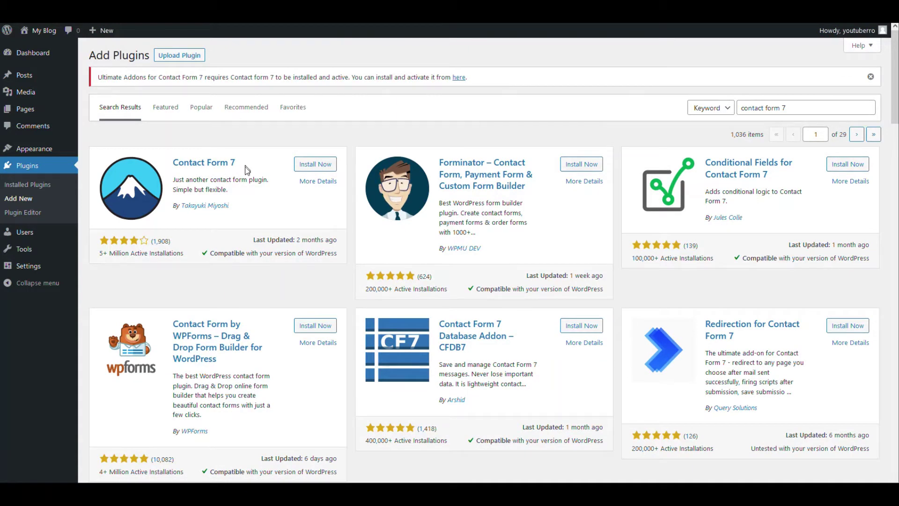
{"action": "left_click", "coordinate": [310, 165]}
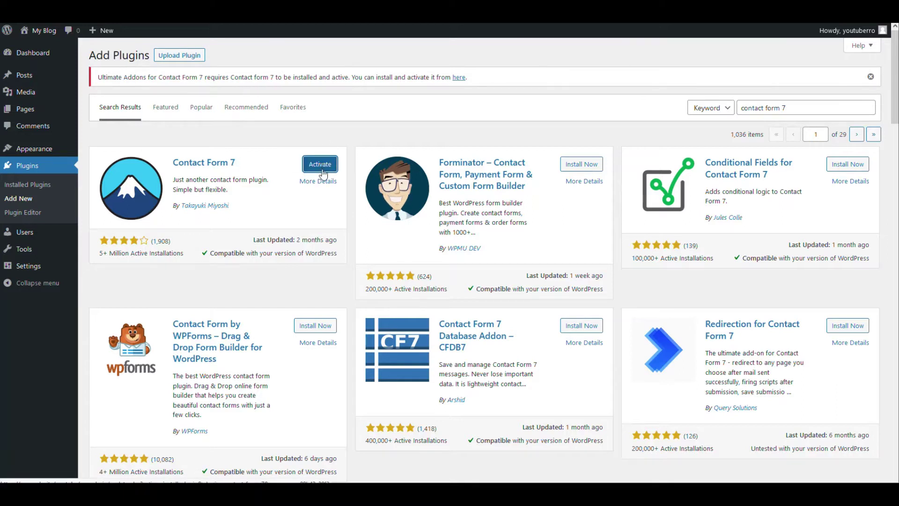
{"action": "left_click", "coordinate": [322, 169]}
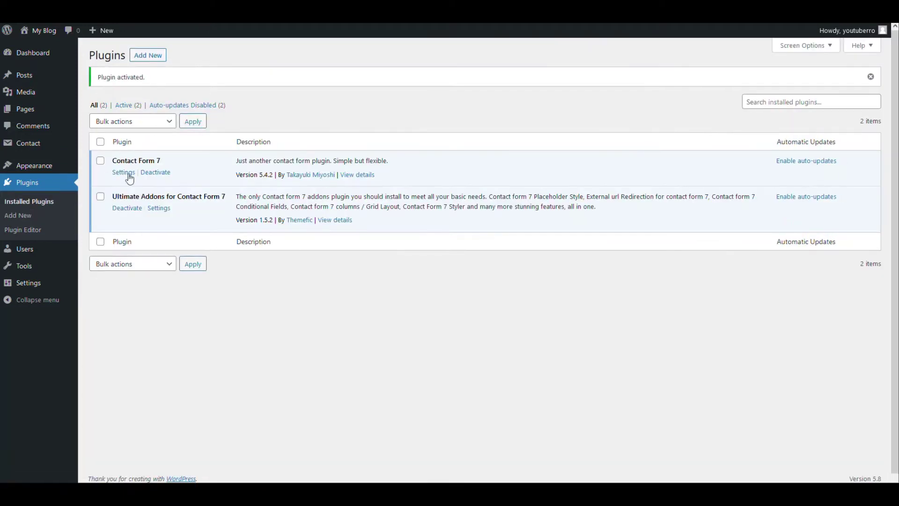
In Ultimate Addons, disable Multistep, enable Form Styling and Placeholder Styling, and save
{"action": "mouse_move", "coordinate": [40, 147]}
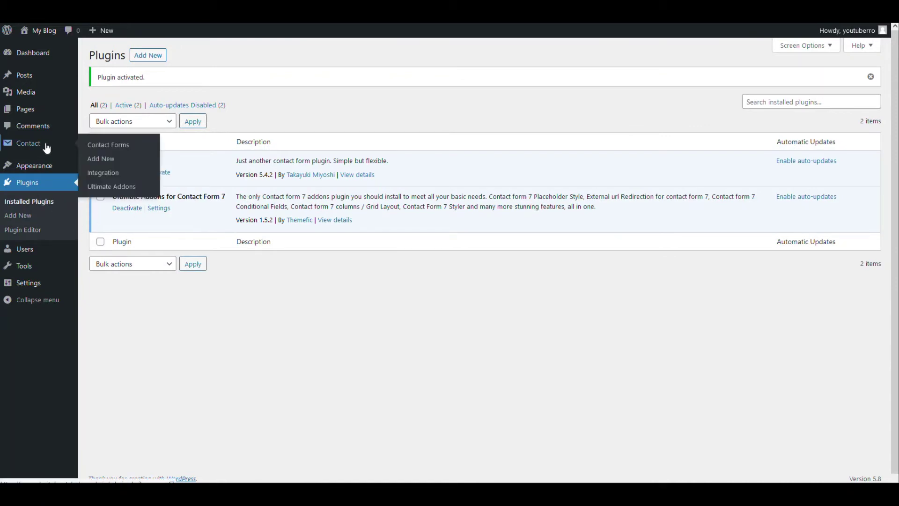
{"action": "left_click", "coordinate": [109, 188]}
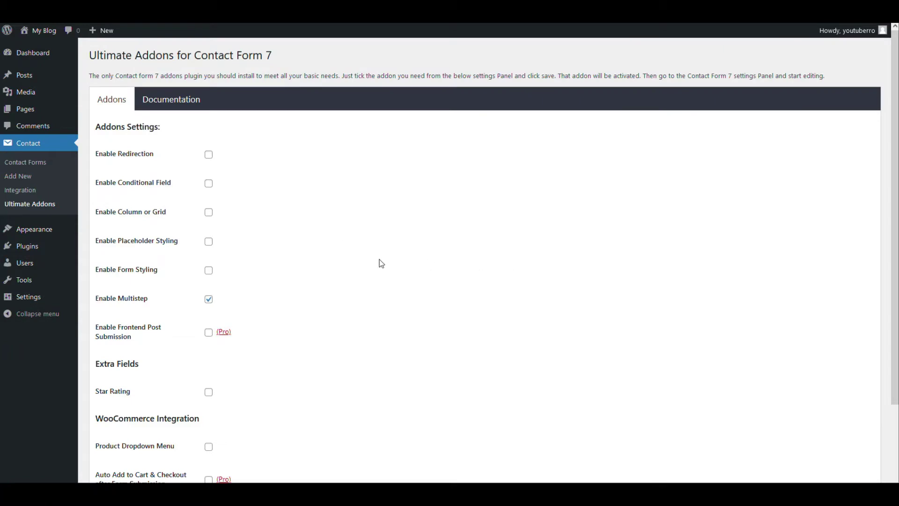
{"action": "scroll", "coordinate": [221, 203], "scroll_direction": "down", "scroll_amount": 2}
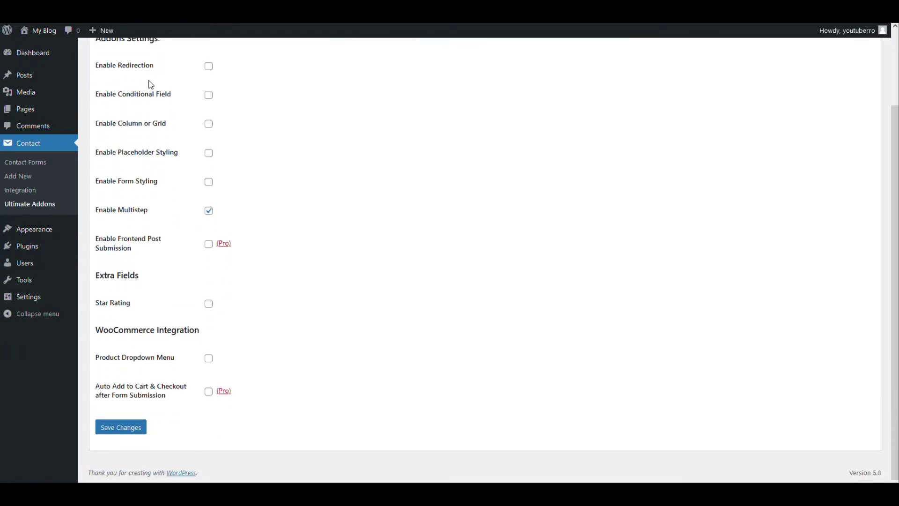
{"action": "scroll", "coordinate": [164, 170], "scroll_direction": "up", "scroll_amount": 1}
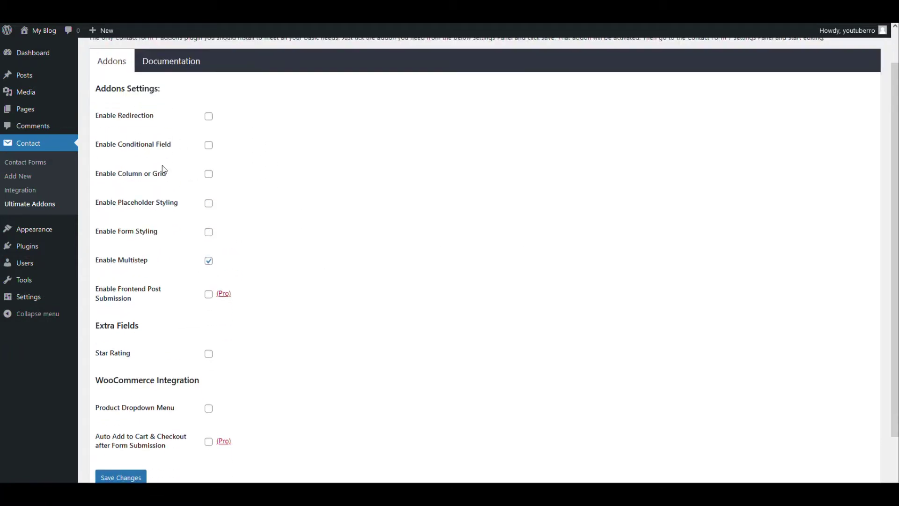
{"action": "left_click", "coordinate": [207, 263]}
{"action": "left_click", "coordinate": [208, 234]}
{"action": "left_click", "coordinate": [209, 205]}
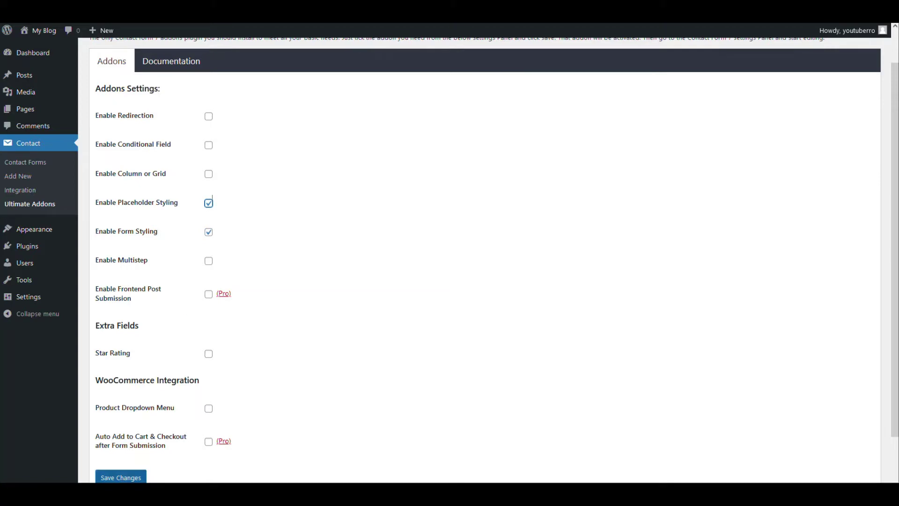
{"action": "left_click", "coordinate": [136, 479]}
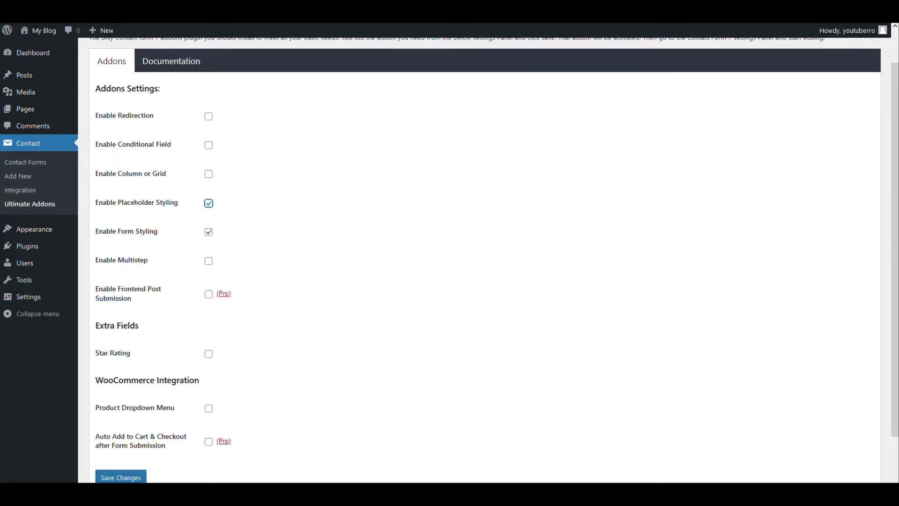
{"action": "left_click", "coordinate": [142, 479]}
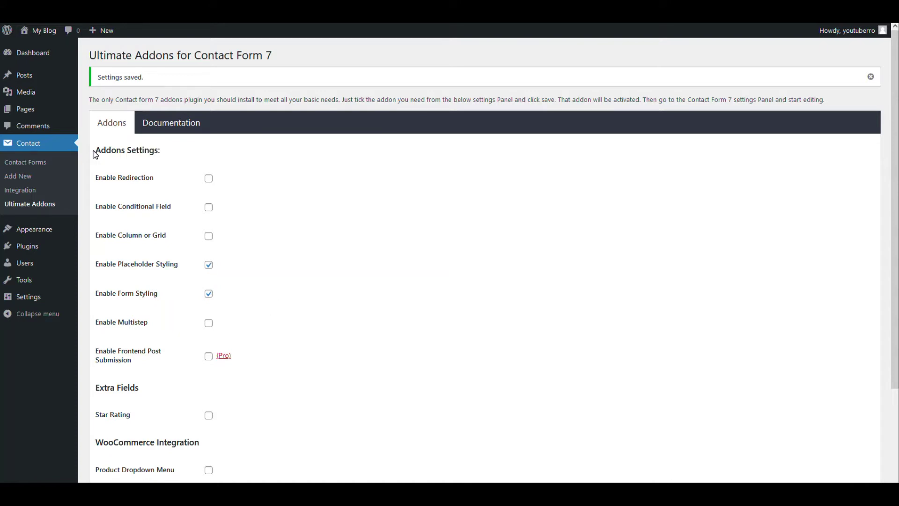
Create a new contact form titled 'Style Form Demo' and save it
{"action": "left_click", "coordinate": [27, 179]}
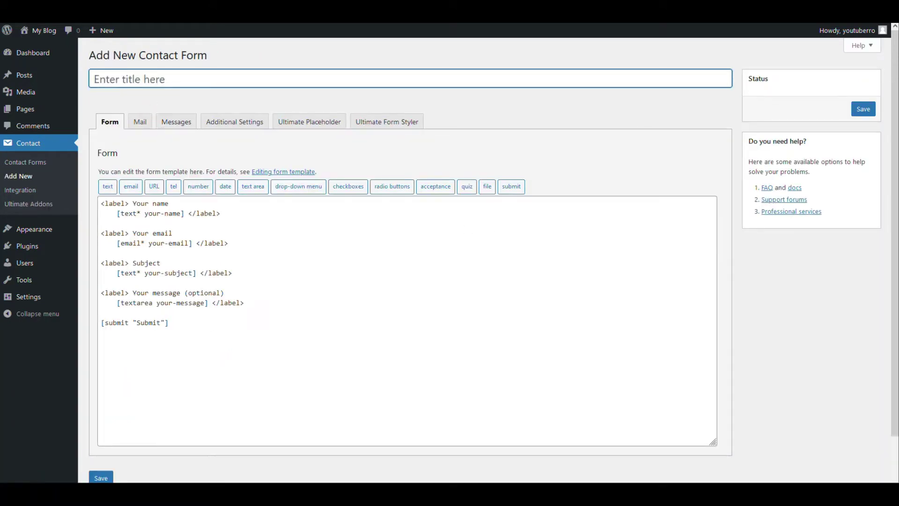
{"action": "key", "text": "shift"}
{"action": "type", "text": "Style Form Demo"}
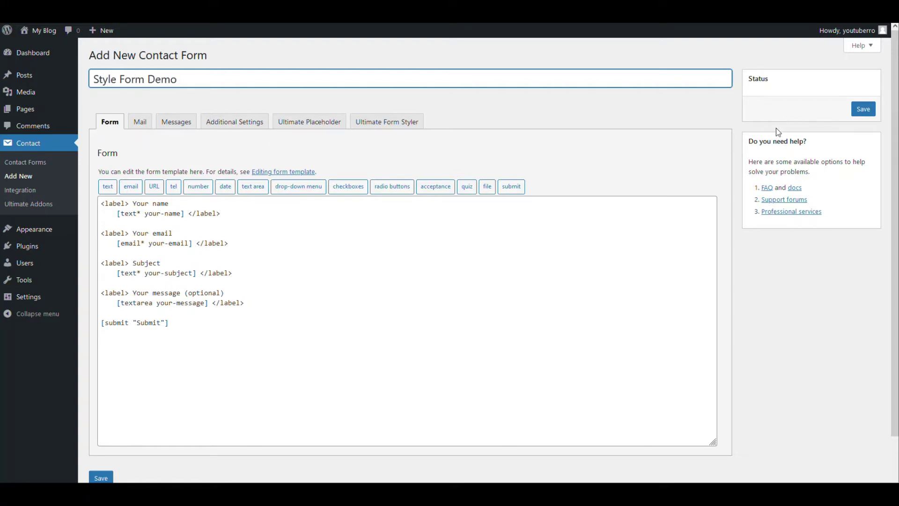
{"action": "left_click", "coordinate": [864, 109]}
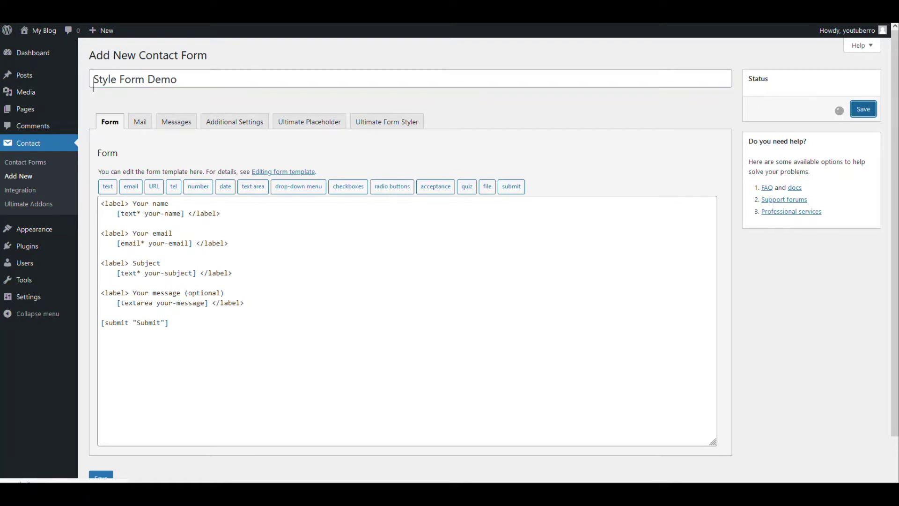
Paste the form shortcode into a new page titled 'Demo Form', publish it, and view it
{"action": "mouse_move", "coordinate": [44, 114]}
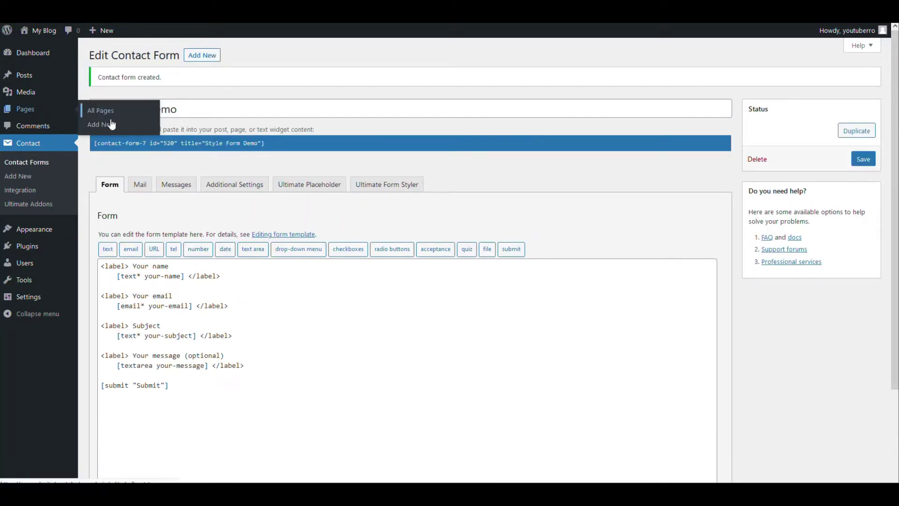
{"action": "left_click", "coordinate": [178, 142]}
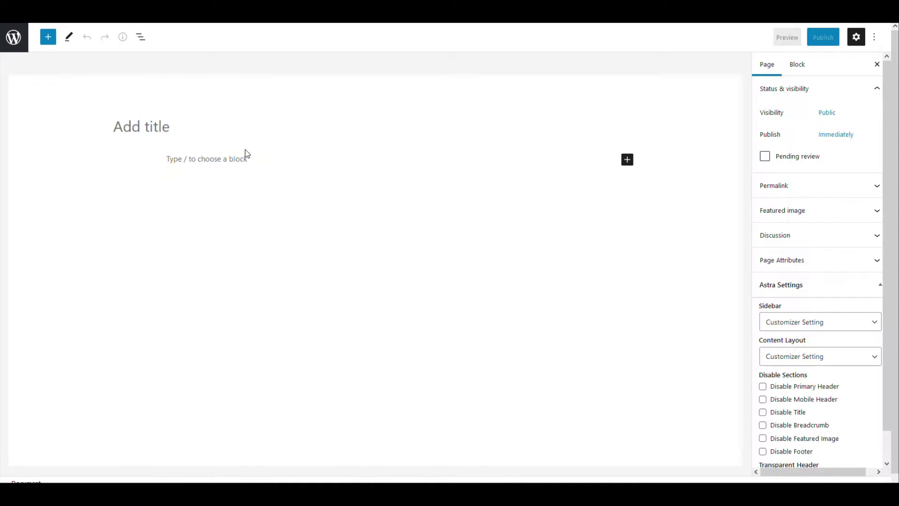
{"action": "left_click", "coordinate": [246, 157]}
{"action": "key", "text": "ctrl+v"}
{"action": "left_click", "coordinate": [141, 126]}
{"action": "type", "text": "Demo Form"}
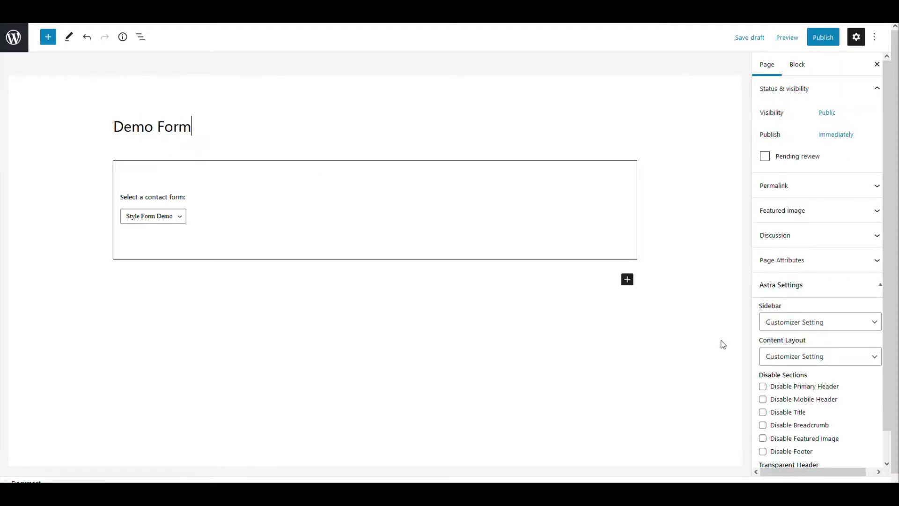
{"action": "left_click", "coordinate": [828, 43]}
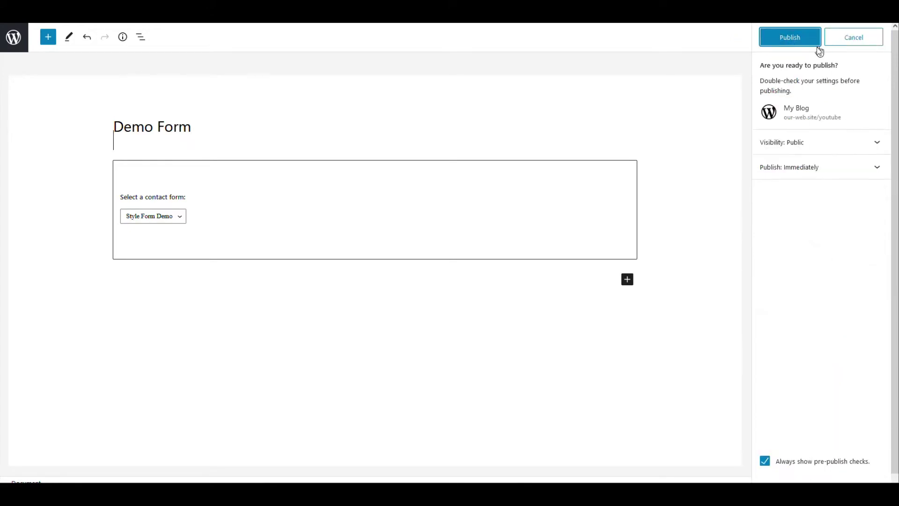
{"action": "left_click", "coordinate": [796, 37]}
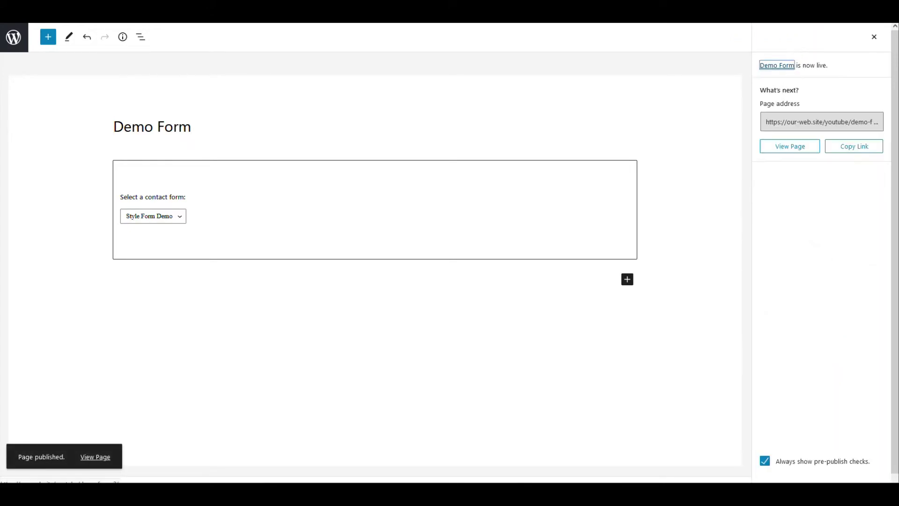
{"action": "left_click", "coordinate": [104, 455]}
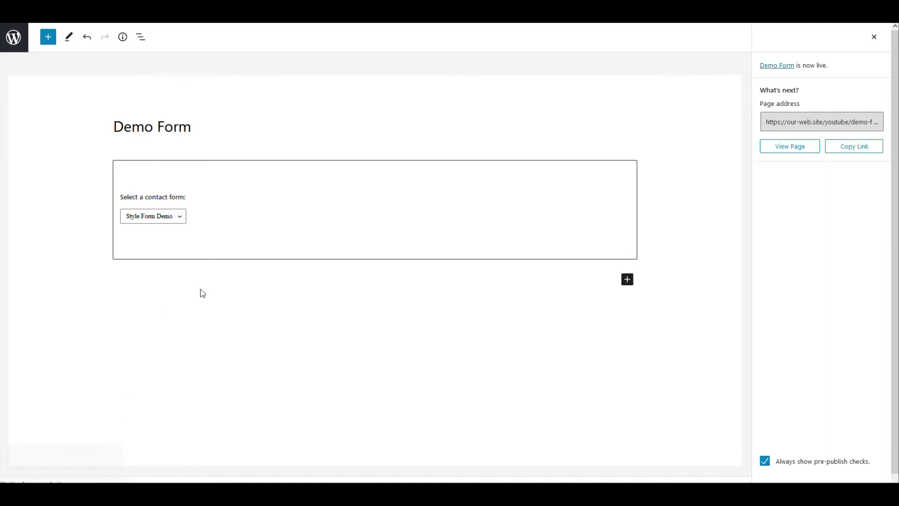
Look over the styling settings and name and email fields, then show the form template
{"action": "scroll", "coordinate": [223, 279], "scroll_direction": "down", "scroll_amount": 2}
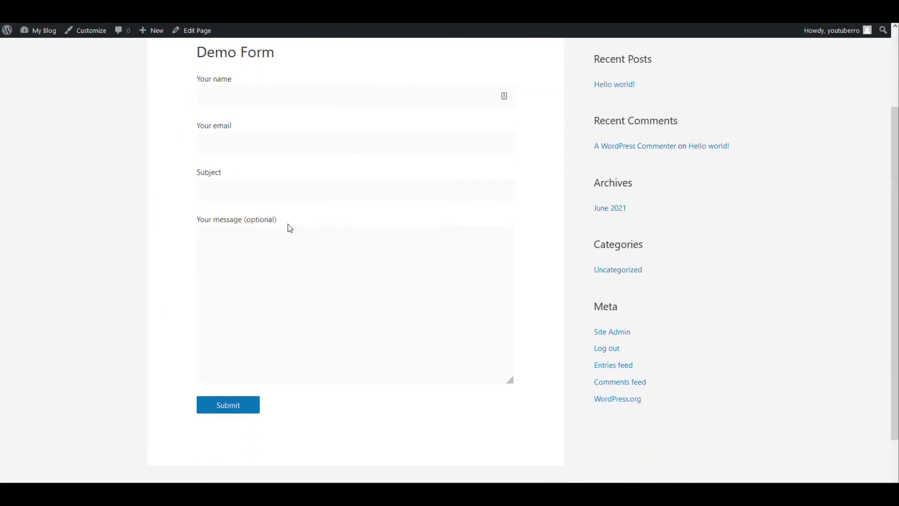
{"action": "scroll", "coordinate": [294, 220], "scroll_direction": "up", "scroll_amount": 2}
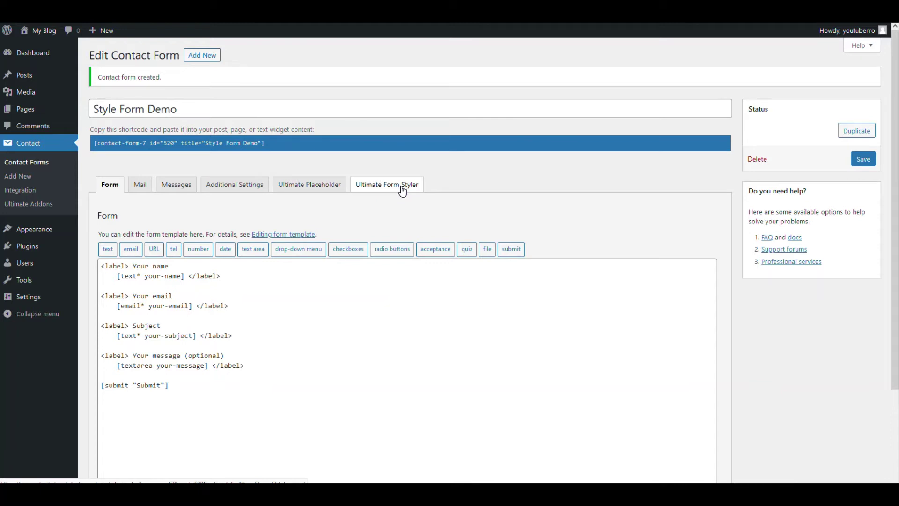
{"action": "left_click", "coordinate": [298, 190]}
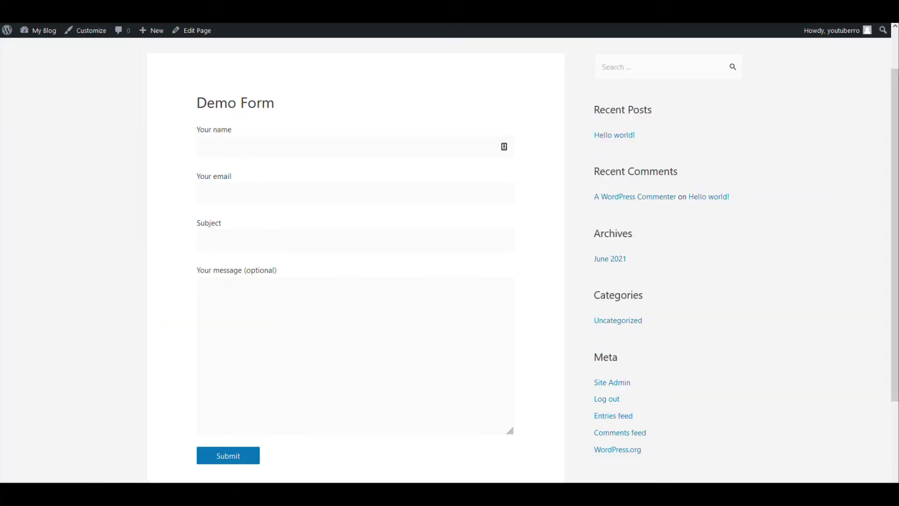
{"action": "left_click", "coordinate": [251, 151]}
{"action": "left_click", "coordinate": [239, 194]}
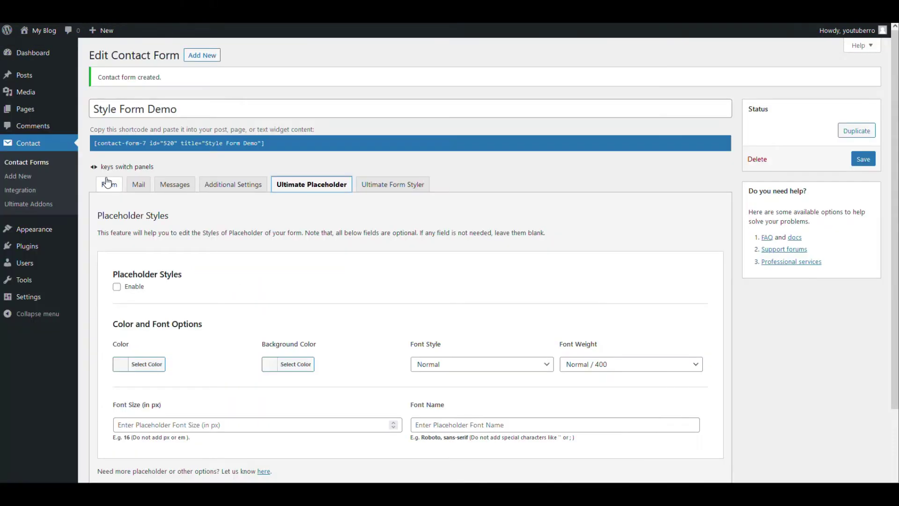
{"action": "left_click", "coordinate": [108, 184]}
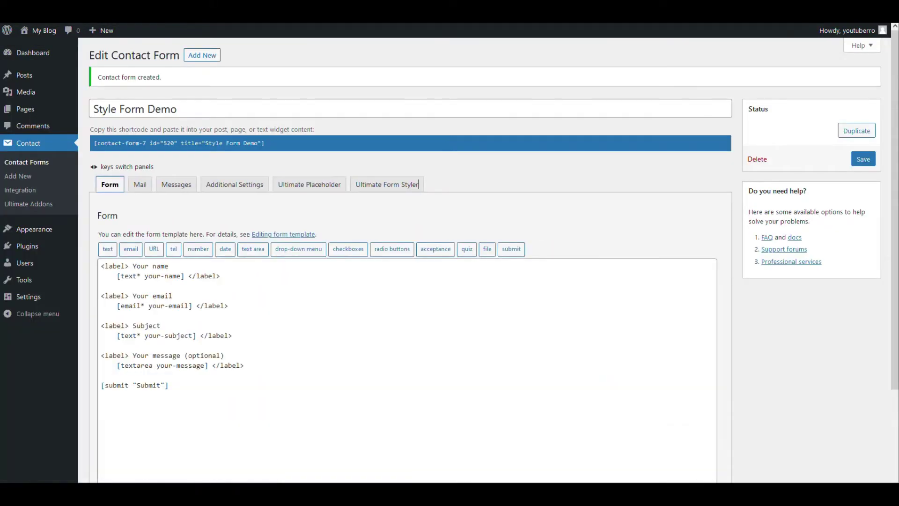
Delete the old your-subject field tag from the form template
{"action": "left_click", "coordinate": [182, 275]}
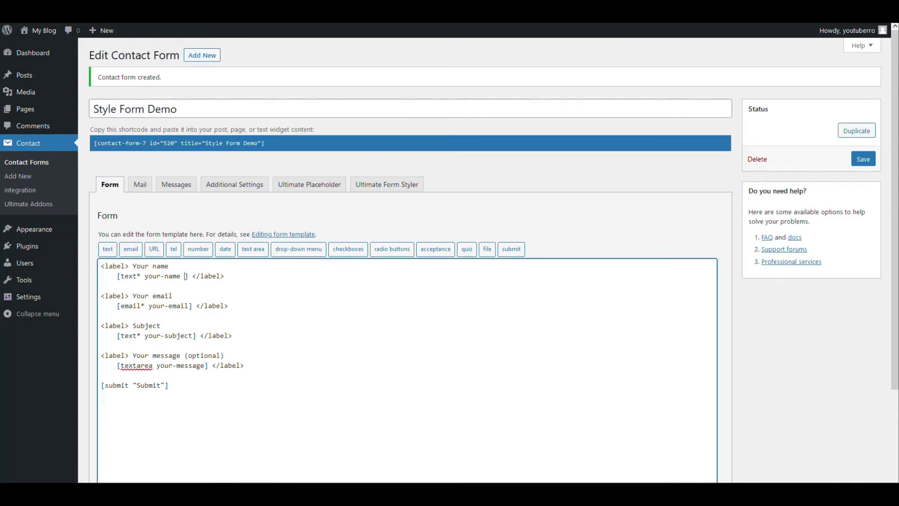
{"action": "left_click_drag", "start_coordinate": [232, 335], "coordinate": [101, 326]}
{"action": "key", "text": "BackSpace"}
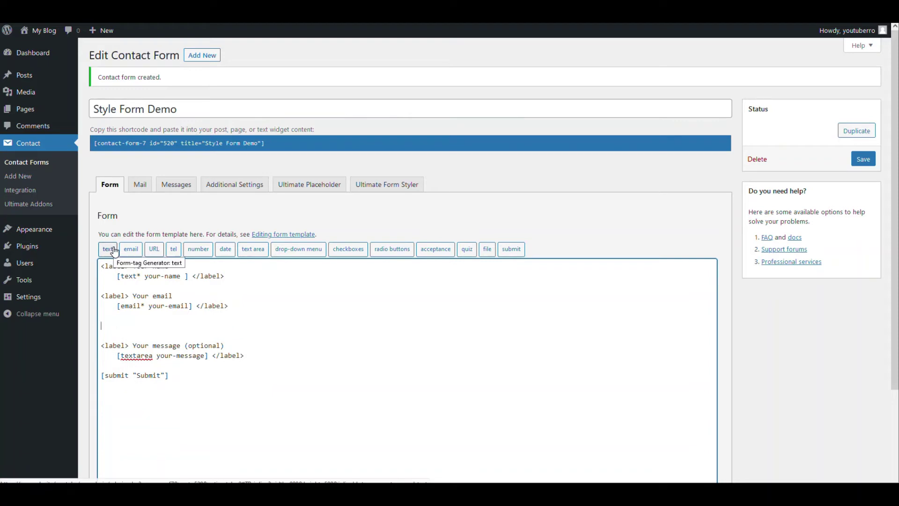
{"action": "key", "text": "ctrl+z"}
{"action": "double_click", "coordinate": [146, 325]}
{"action": "left_click_drag", "start_coordinate": [117, 335], "coordinate": [196, 335]}
{"action": "key", "text": "BackSpace"}
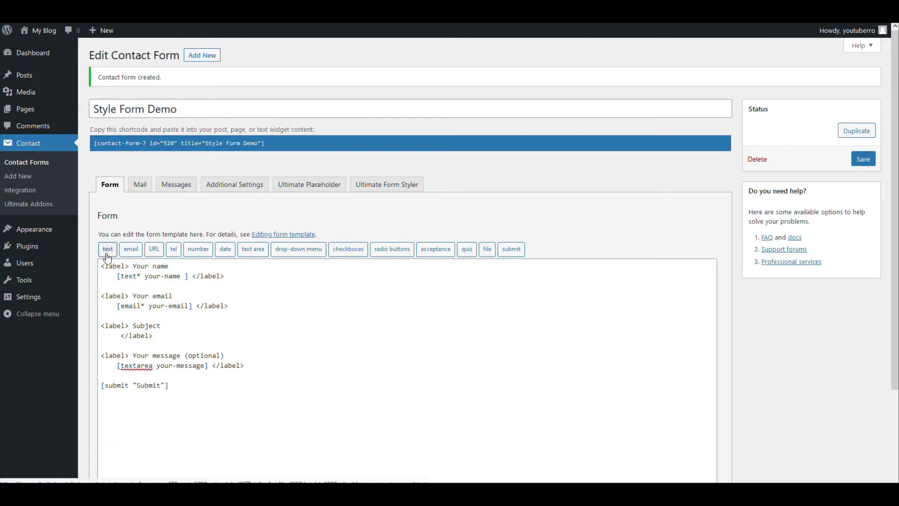
Insert a text field with 'Add Your Subject' used as its placeholder
{"action": "left_click", "coordinate": [108, 248]}
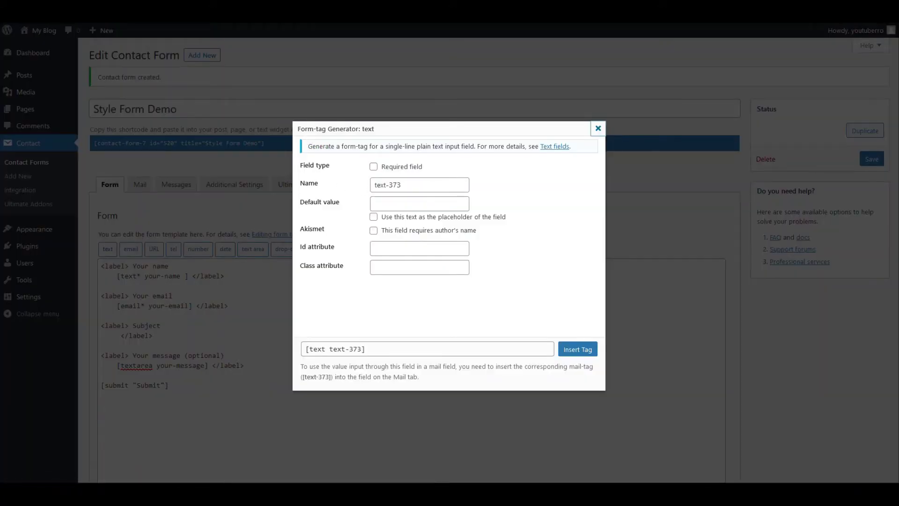
{"action": "triple_click", "coordinate": [388, 184]}
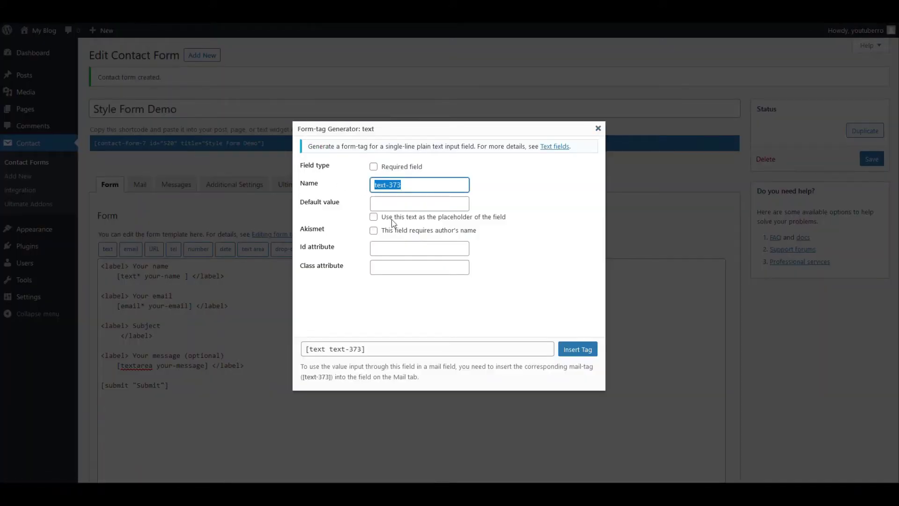
{"action": "left_click", "coordinate": [401, 204]}
{"action": "type", "text": "S"}
{"action": "key", "text": "BackSpace"}
{"action": "type", "text": "Add Your Subject"}
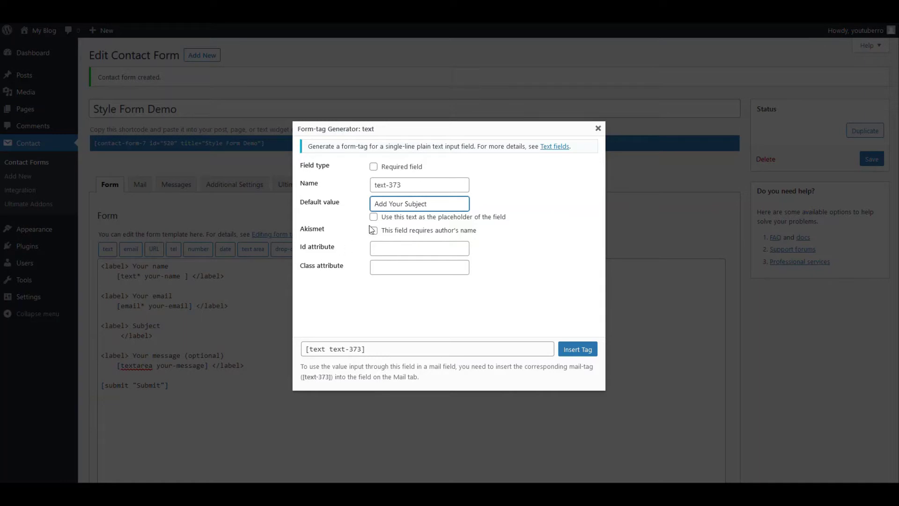
{"action": "left_click", "coordinate": [373, 217]}
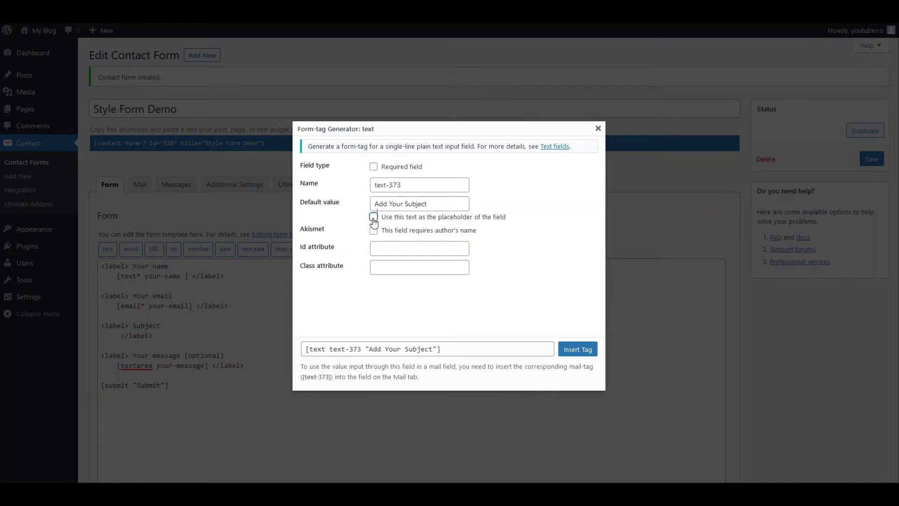
{"action": "left_click", "coordinate": [582, 354]}
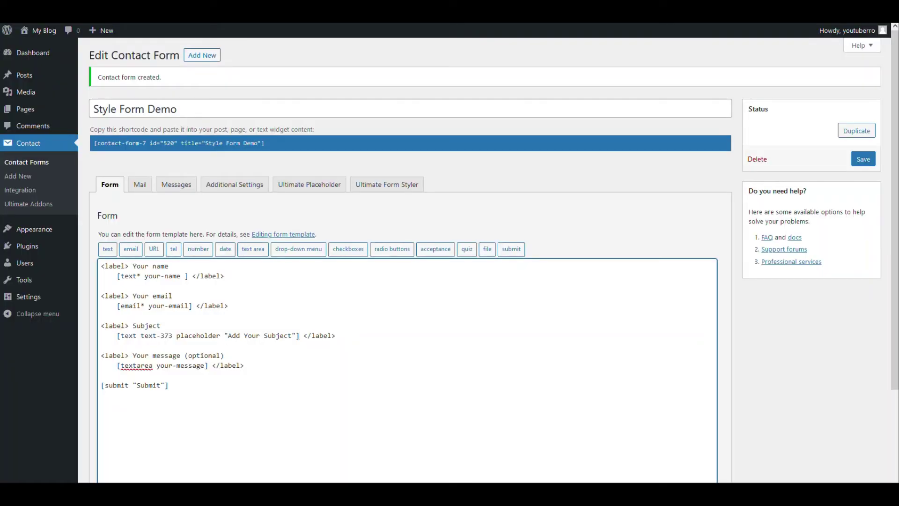
Tidy the Subject label line around the new tag and save the form
{"action": "double_click", "coordinate": [147, 325]}
{"action": "key", "text": "BackSpace"}
{"action": "key", "text": "shift+Right"}
{"action": "key", "text": "shift+Right"}
{"action": "key", "text": "shift+Right"}
{"action": "key", "text": "shift+Right"}
{"action": "key", "text": "shift+Right"}
{"action": "key", "text": "Delete"}
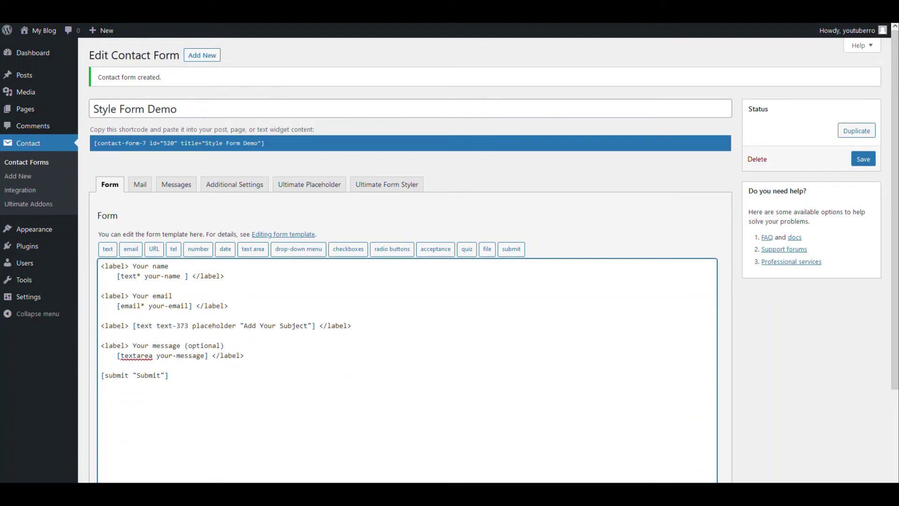
{"action": "left_click", "coordinate": [863, 159]}
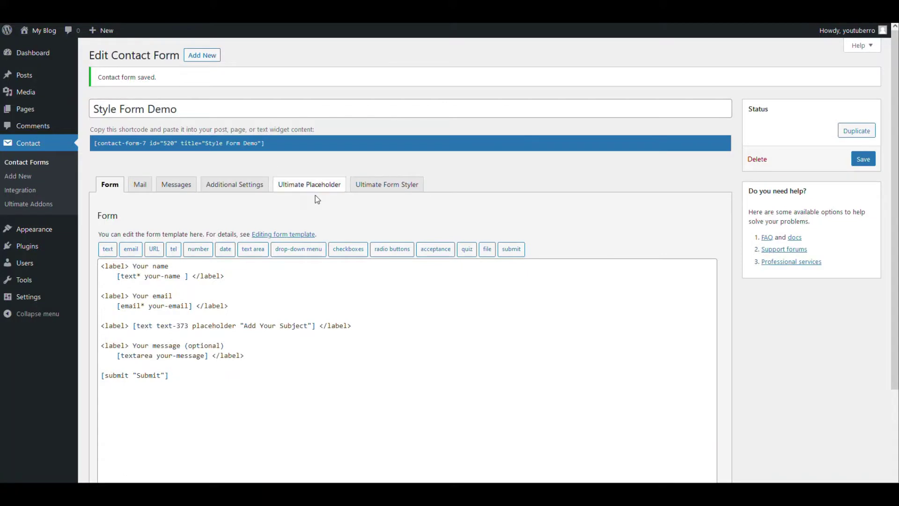
Set the placeholder text colour to red and its background to black
{"action": "left_click", "coordinate": [302, 186]}
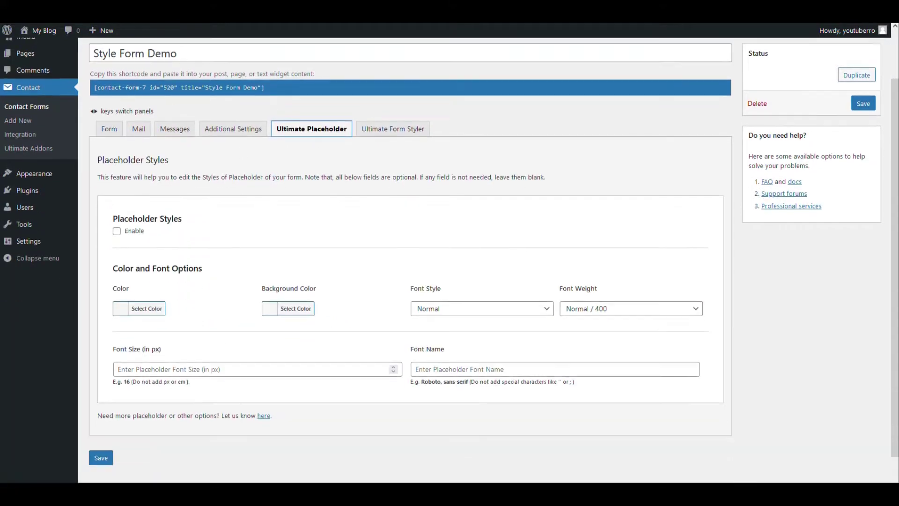
{"action": "scroll", "coordinate": [126, 202], "scroll_direction": "down", "scroll_amount": 1}
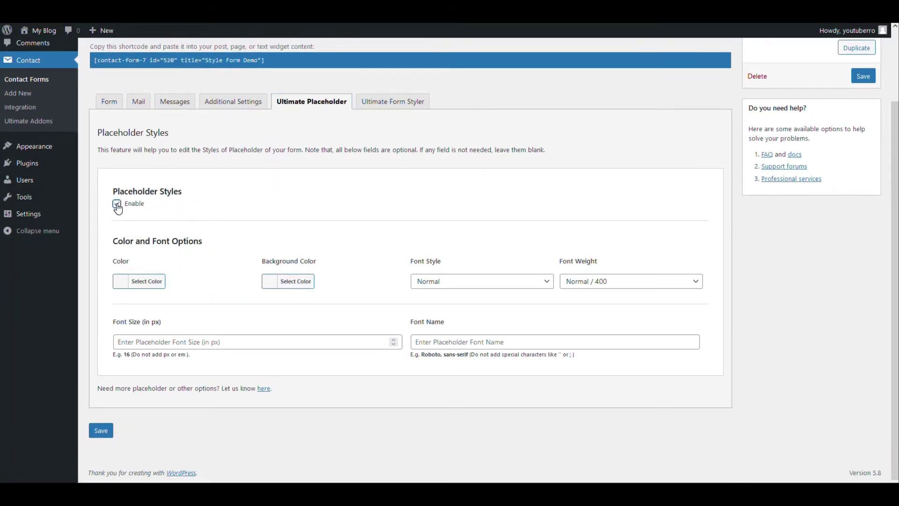
{"action": "left_click", "coordinate": [142, 284]}
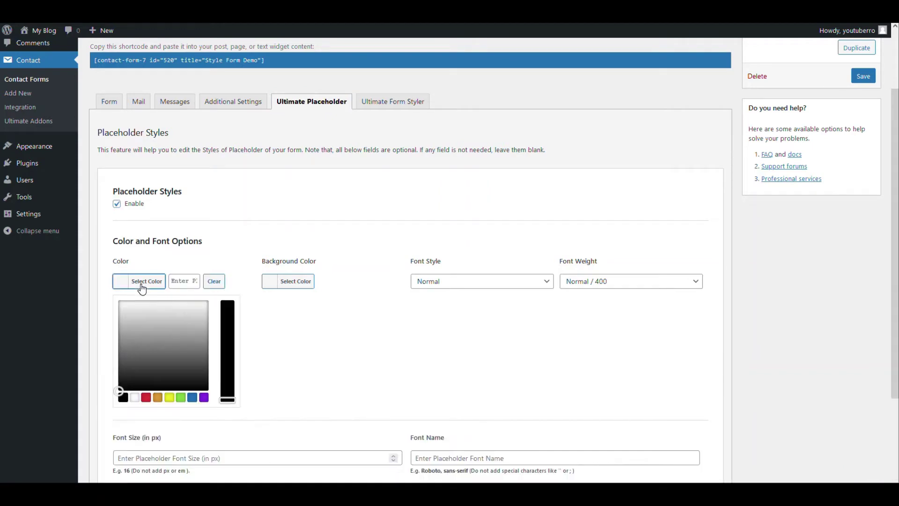
{"action": "left_click", "coordinate": [146, 399]}
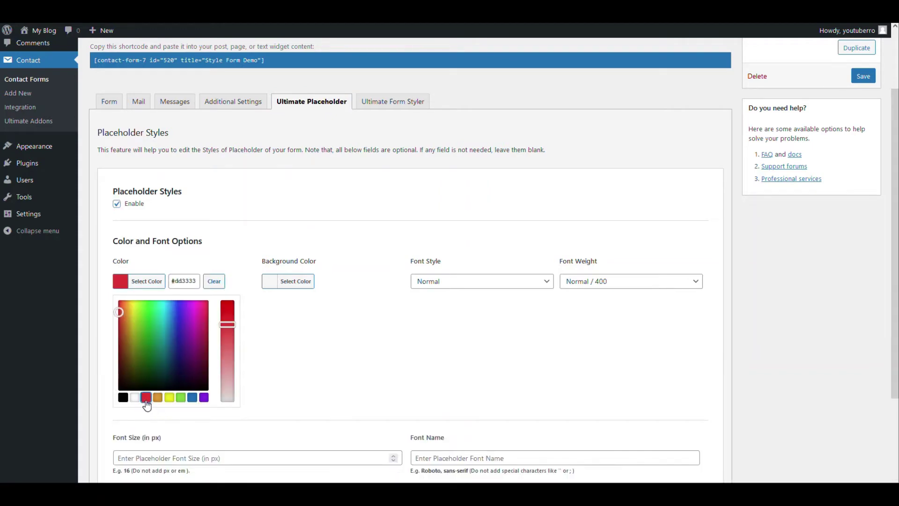
{"action": "left_click", "coordinate": [210, 242]}
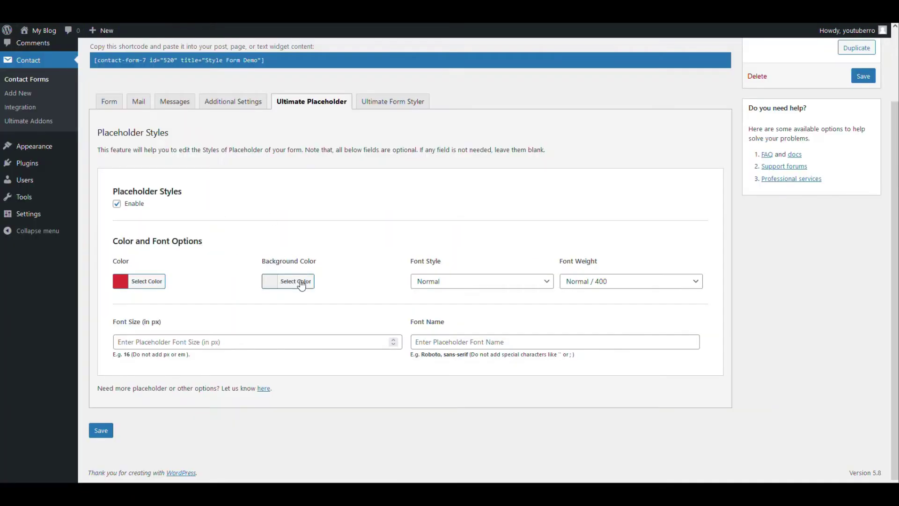
{"action": "left_click", "coordinate": [301, 283]}
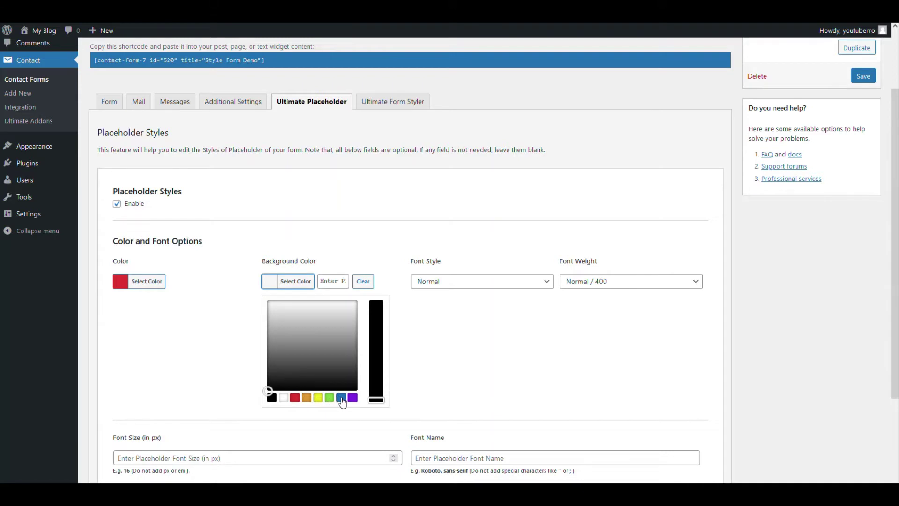
{"action": "left_click", "coordinate": [272, 397]}
Set placeholder font style Italic, weight 700, size 18, and save
{"action": "left_click", "coordinate": [468, 281]}
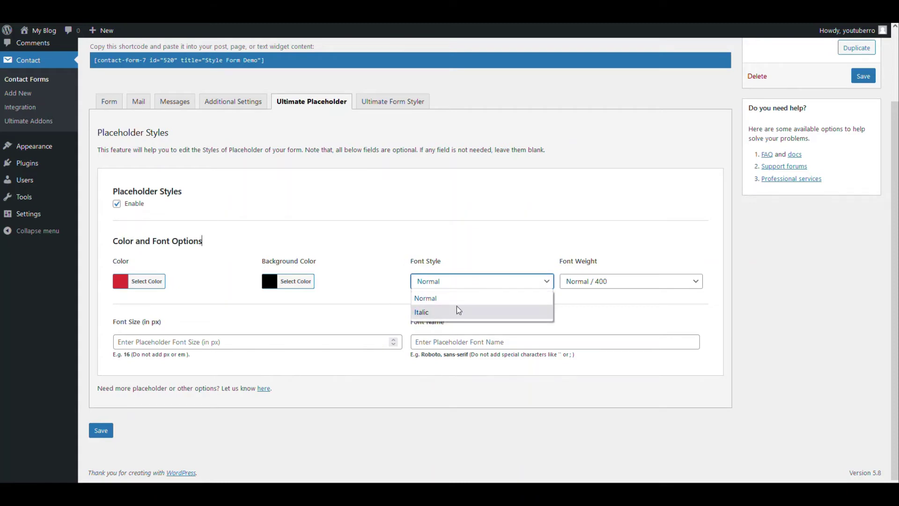
{"action": "left_click", "coordinate": [435, 312]}
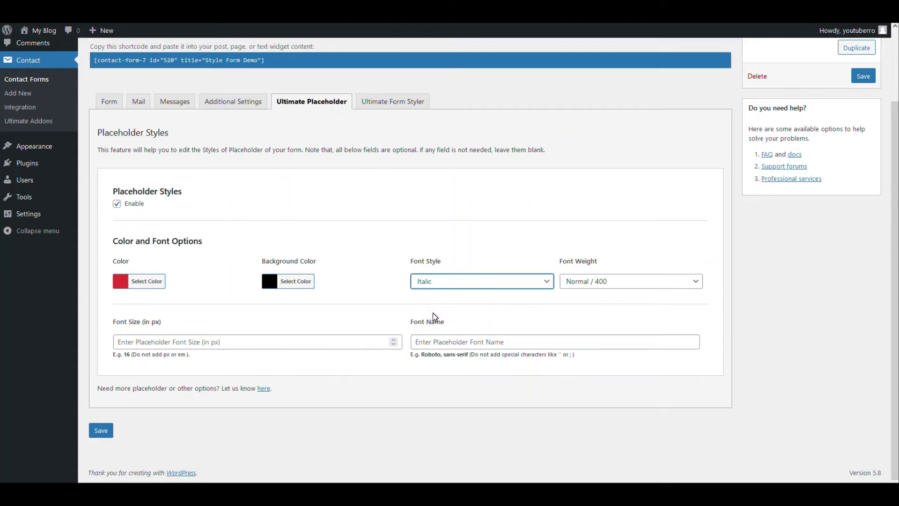
{"action": "left_click", "coordinate": [623, 281]}
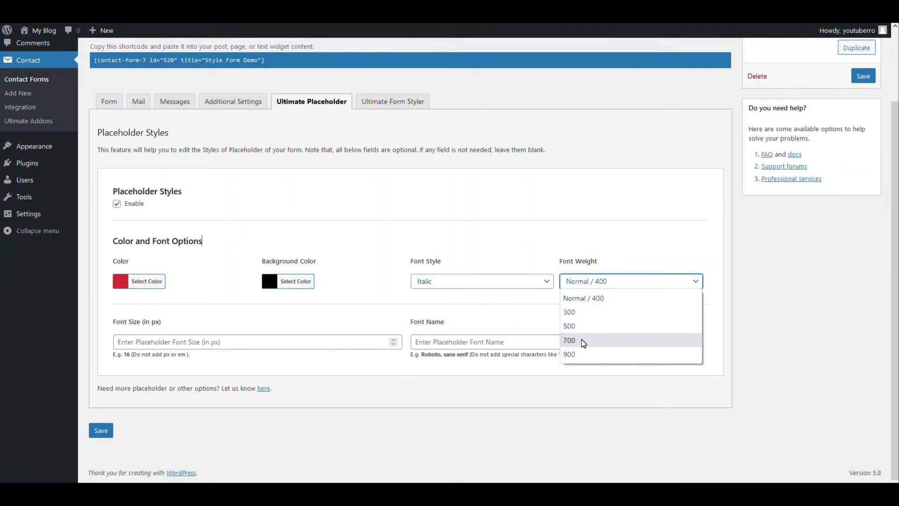
{"action": "left_click", "coordinate": [583, 342]}
{"action": "left_click", "coordinate": [211, 341]}
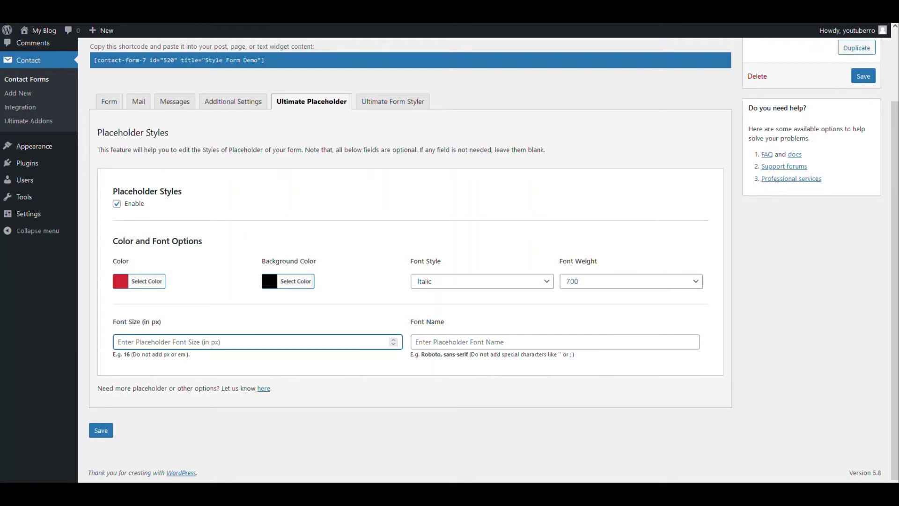
{"action": "type", "text": "18"}
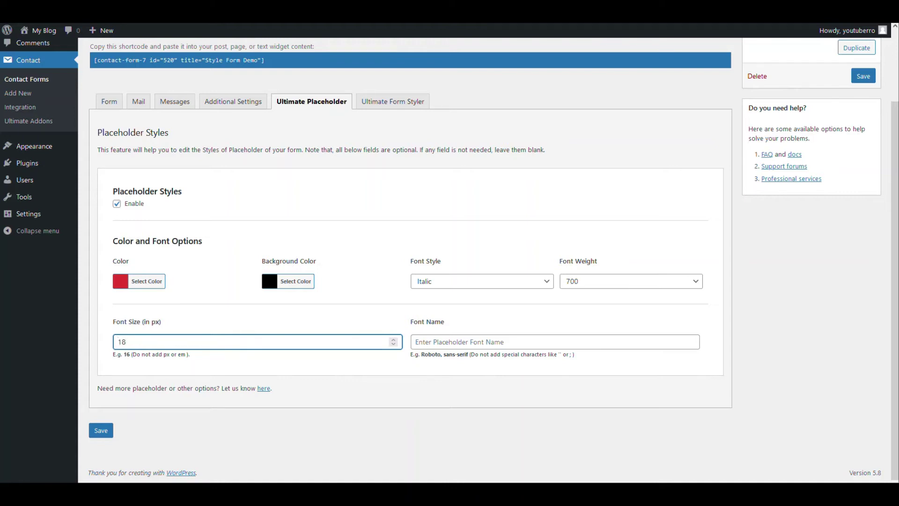
{"action": "left_click", "coordinate": [416, 342]}
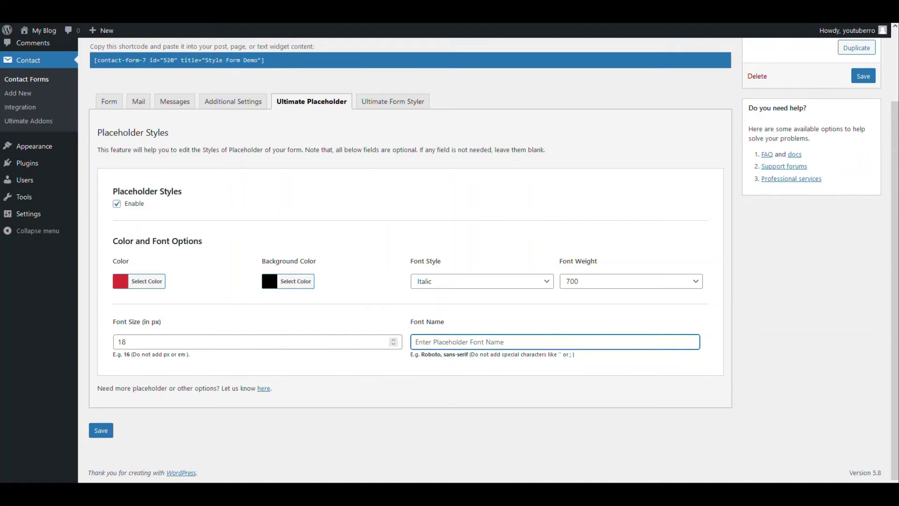
{"action": "left_click", "coordinate": [102, 432]}
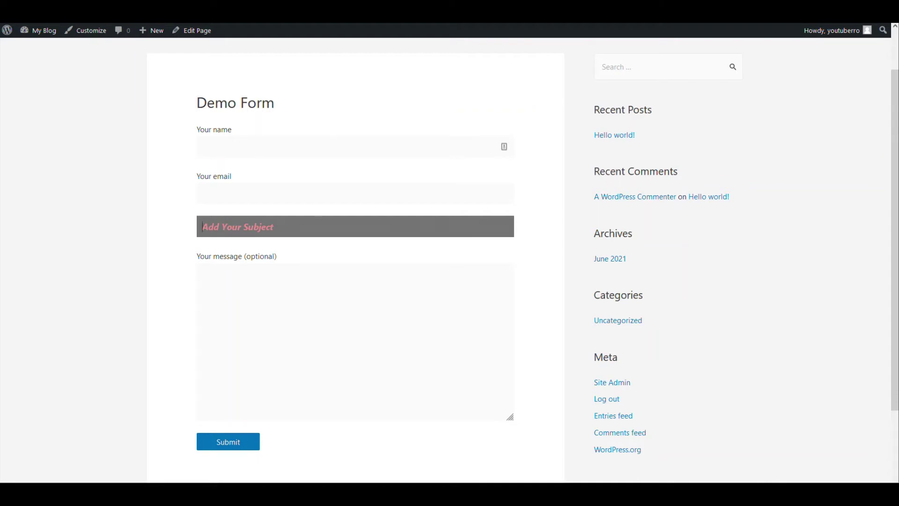
Inspect the Subject field's code in developer tools, then close them to view the form
{"action": "right_click", "coordinate": [244, 229]}
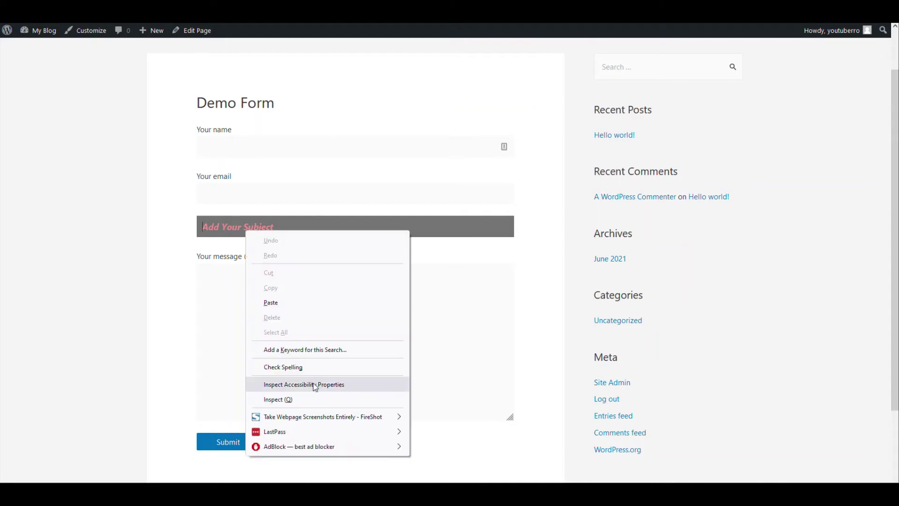
{"action": "left_click", "coordinate": [305, 400]}
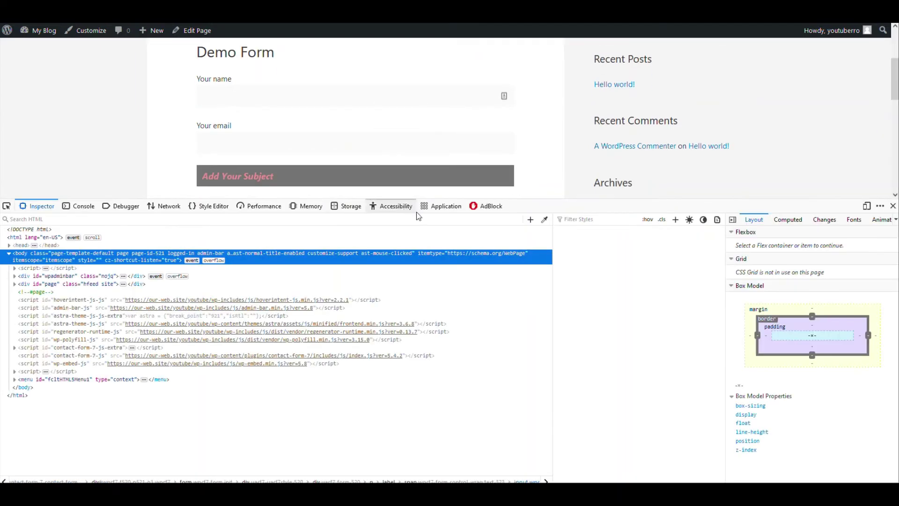
{"action": "left_click_drag", "start_coordinate": [424, 200], "coordinate": [424, 235]}
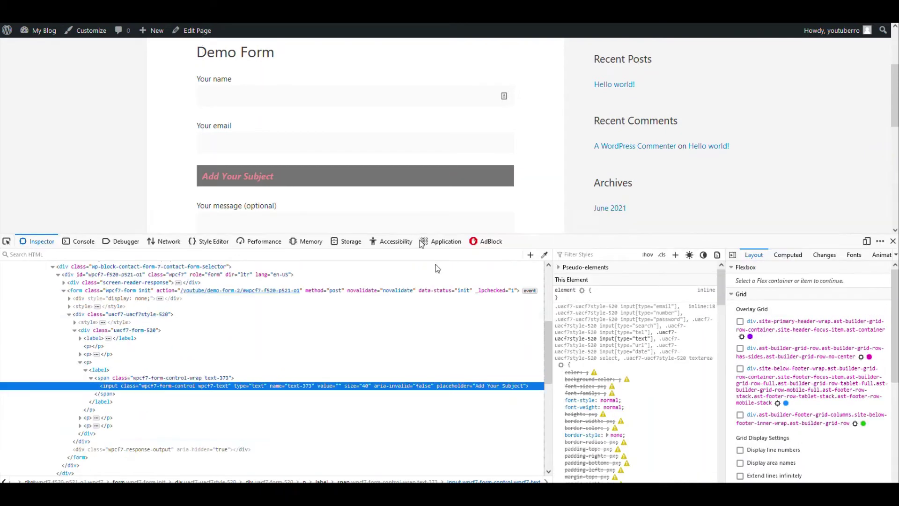
{"action": "scroll", "coordinate": [626, 373], "scroll_direction": "down", "scroll_amount": 6}
{"action": "scroll", "coordinate": [627, 374], "scroll_direction": "down", "scroll_amount": 8}
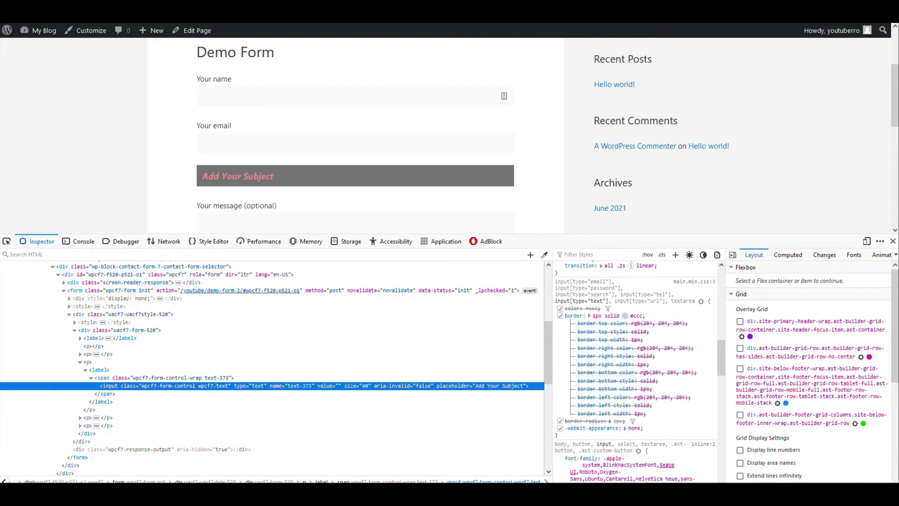
{"action": "scroll", "coordinate": [625, 370], "scroll_direction": "down", "scroll_amount": 7}
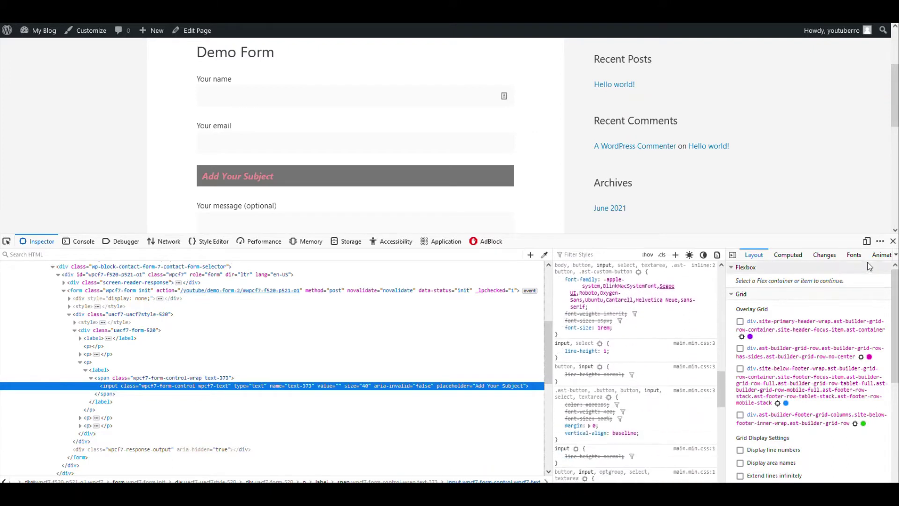
{"action": "left_click", "coordinate": [893, 241]}
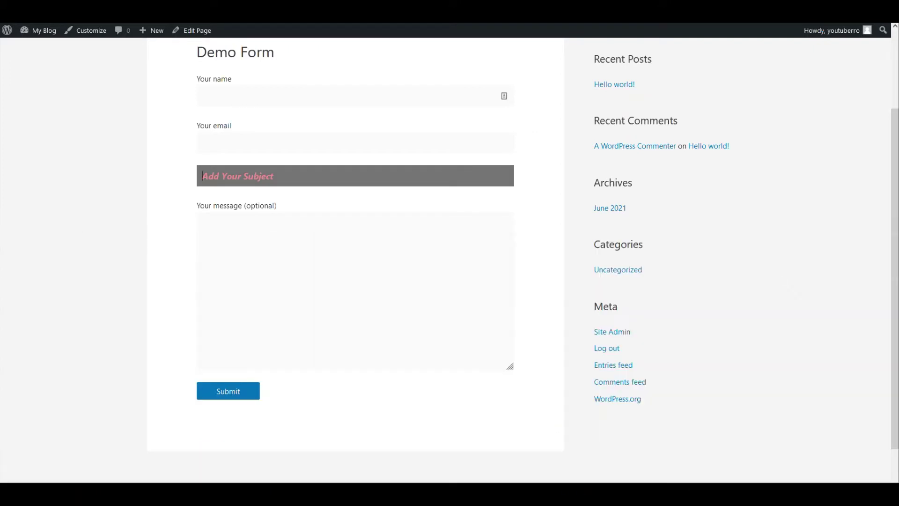
{"action": "scroll", "coordinate": [356, 234], "scroll_direction": "up", "scroll_amount": 1}
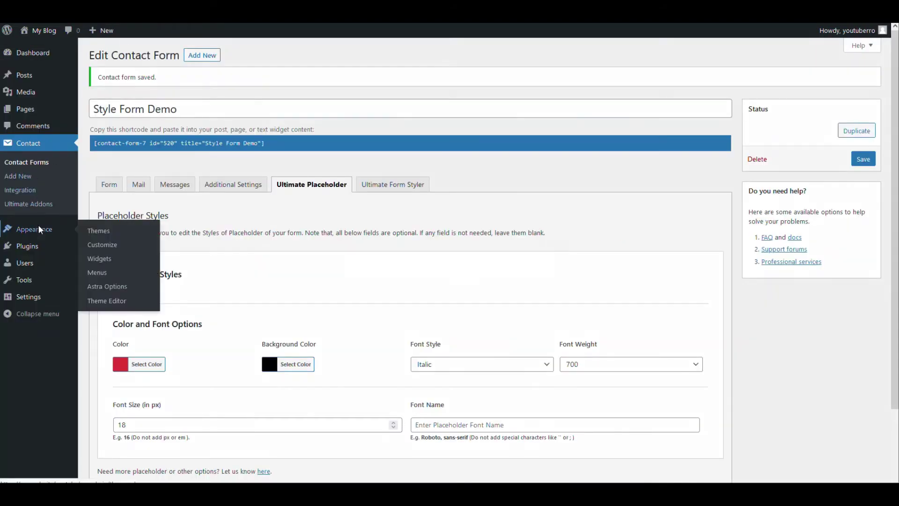
Activate the Simentor theme and reload the Demo Form to check it
{"action": "left_click", "coordinate": [39, 229]}
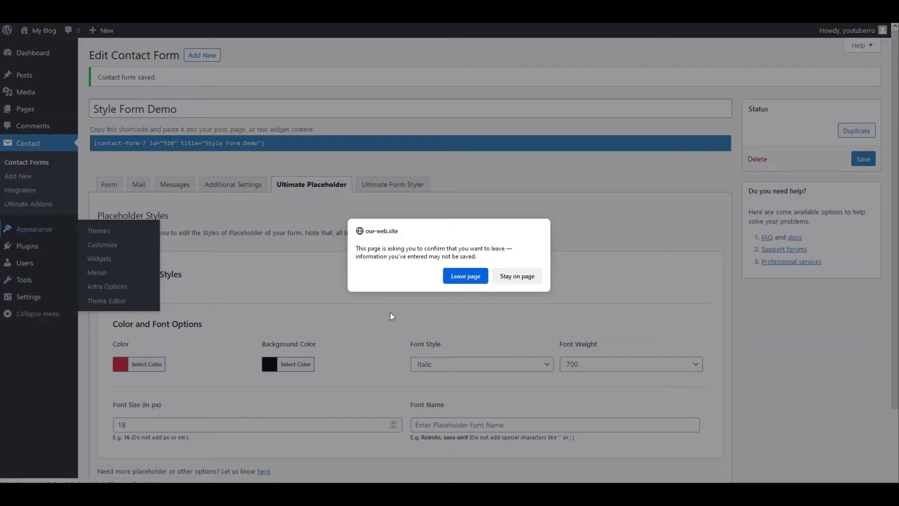
{"action": "left_click", "coordinate": [465, 276]}
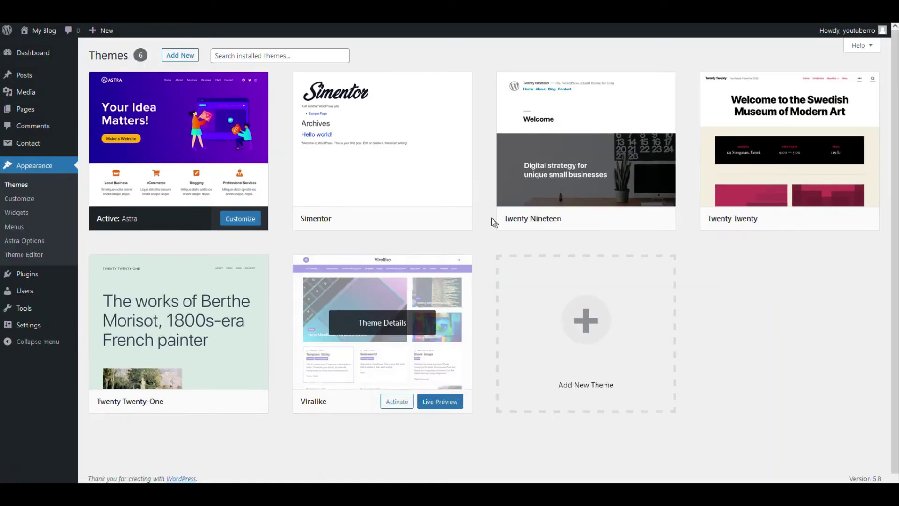
{"action": "left_click", "coordinate": [397, 219]}
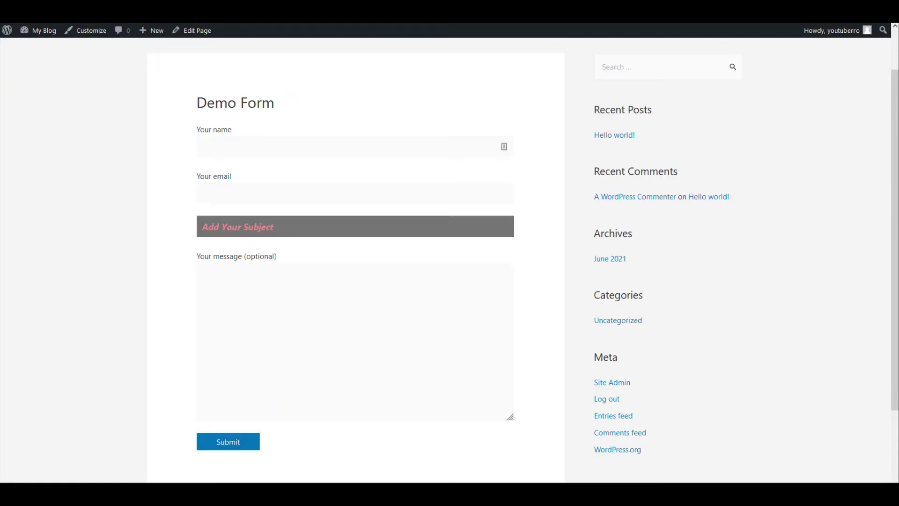
{"action": "key", "text": "F5"}
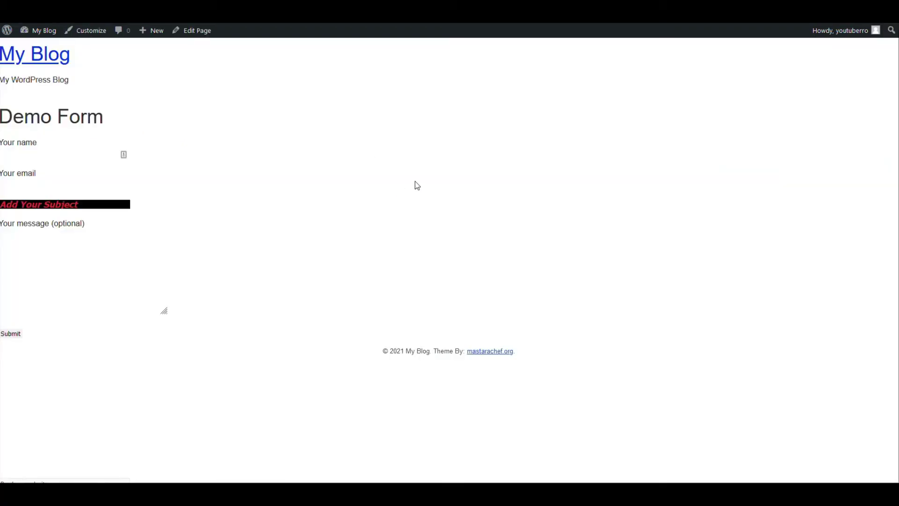
{"action": "scroll", "coordinate": [388, 241], "scroll_direction": "down", "scroll_amount": 3}
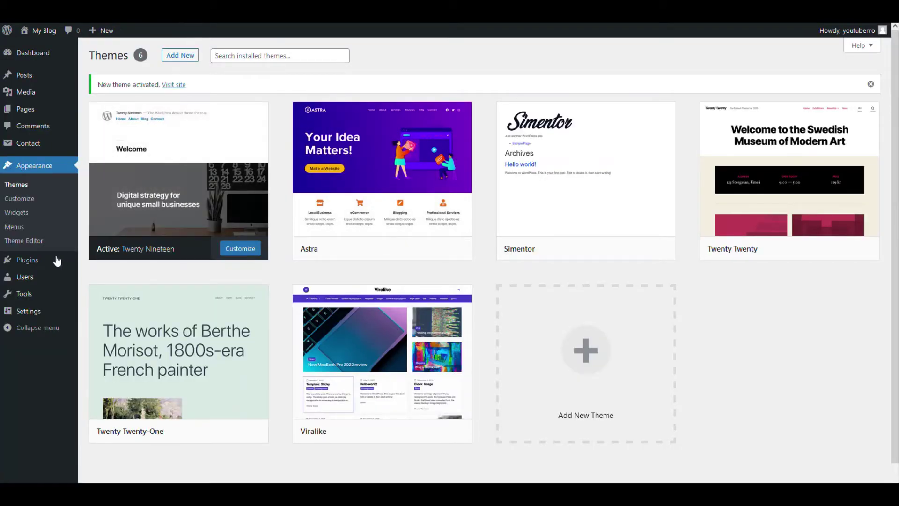
Open Style Form Demo's Ultimate Form Styler settings and locate the label options
{"action": "left_click", "coordinate": [55, 145]}
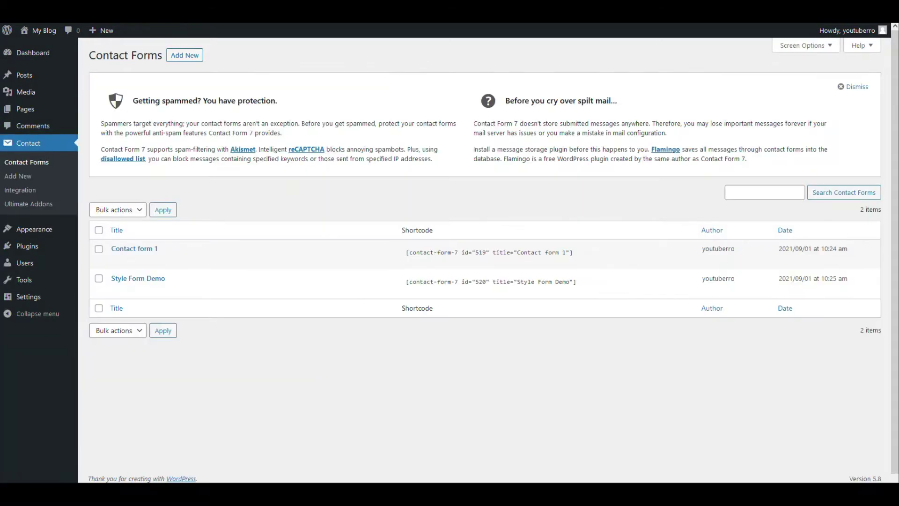
{"action": "left_click", "coordinate": [119, 290]}
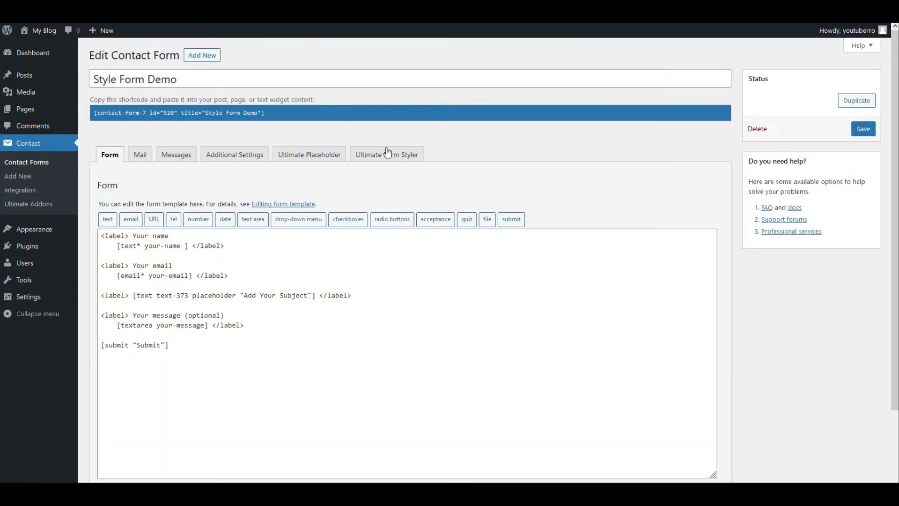
{"action": "left_click", "coordinate": [387, 156]}
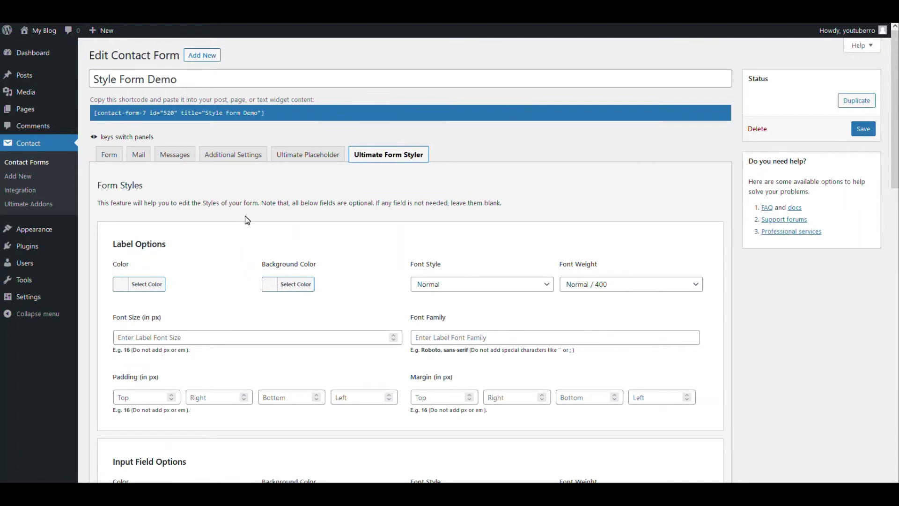
{"action": "scroll", "coordinate": [151, 208], "scroll_direction": "down", "scroll_amount": 1}
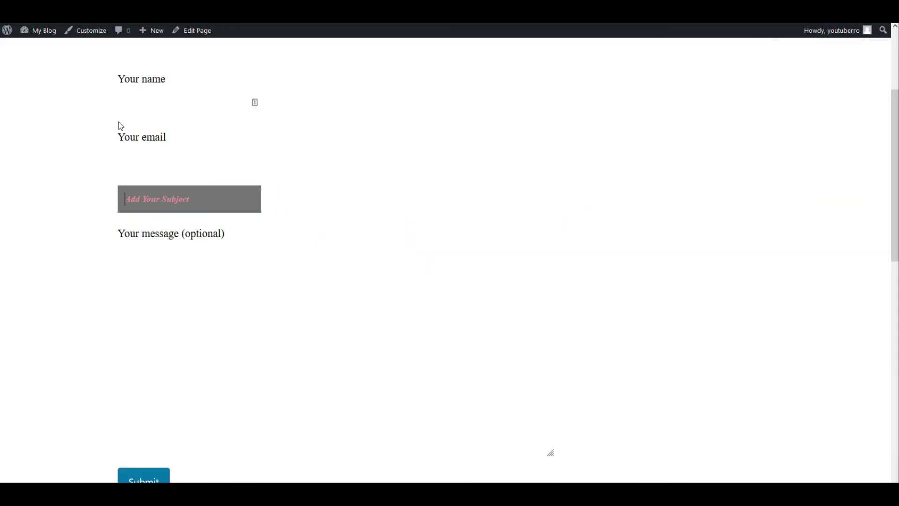
{"action": "scroll", "coordinate": [119, 123], "scroll_direction": "up", "scroll_amount": 2}
{"action": "left_click_drag", "start_coordinate": [118, 180], "coordinate": [178, 181]}
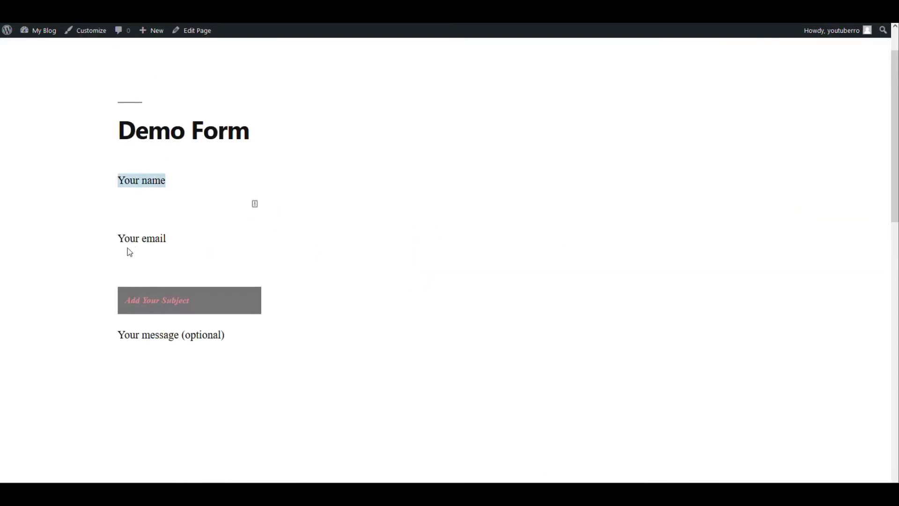
{"action": "left_click_drag", "start_coordinate": [118, 239], "coordinate": [174, 240]}
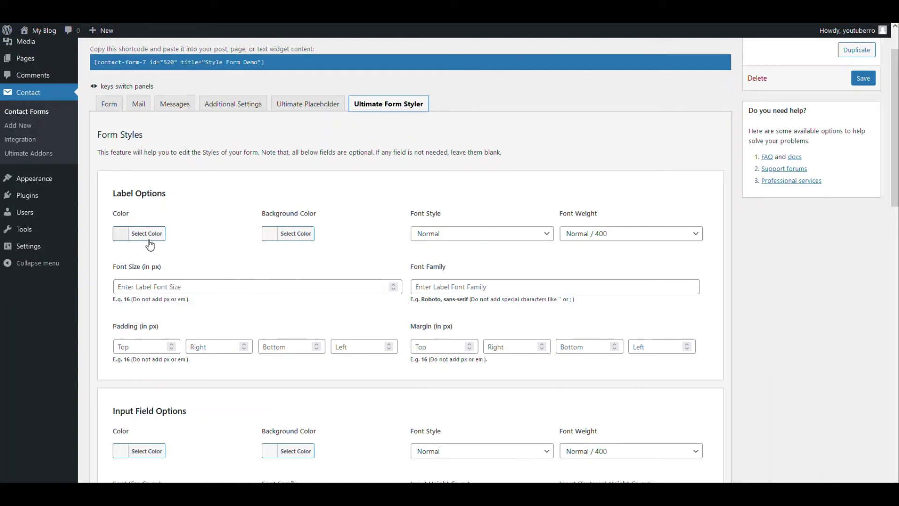
Set the label colour to red and save
{"action": "left_click", "coordinate": [147, 236]}
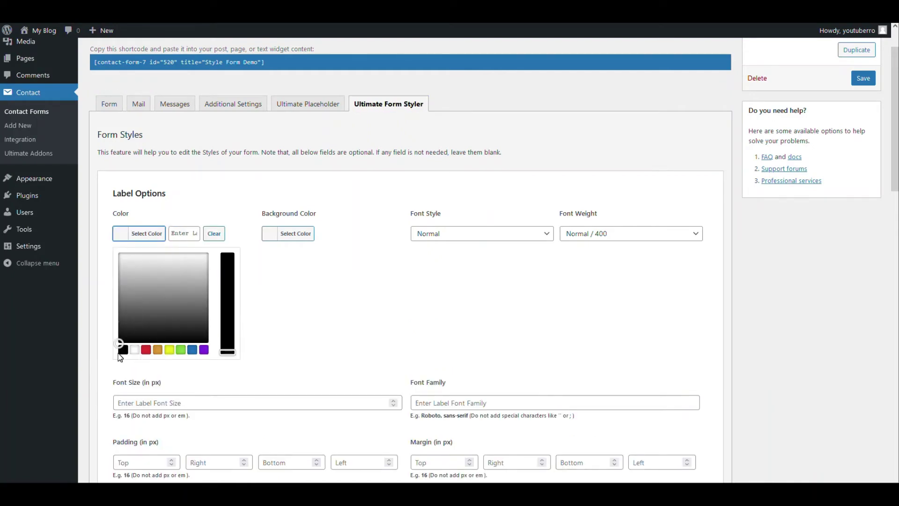
{"action": "left_click", "coordinate": [146, 350]}
{"action": "left_click", "coordinate": [382, 279]}
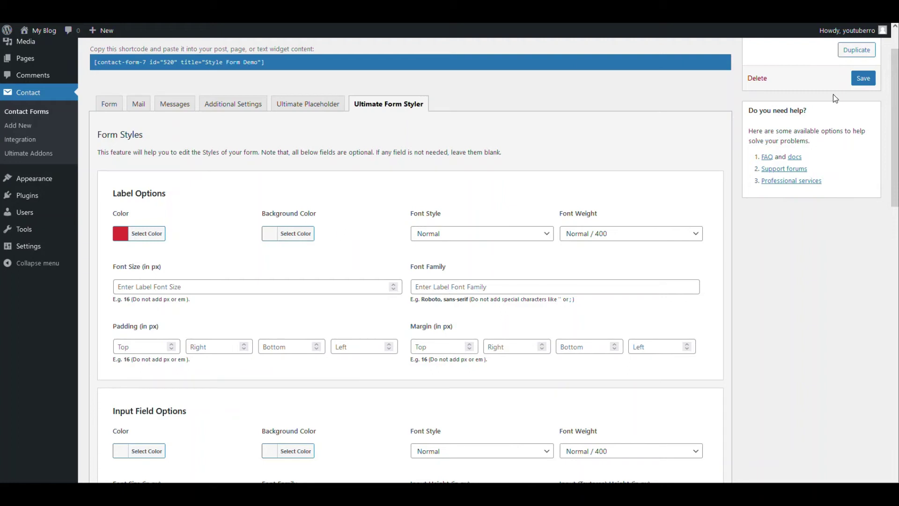
{"action": "left_click", "coordinate": [864, 79]}
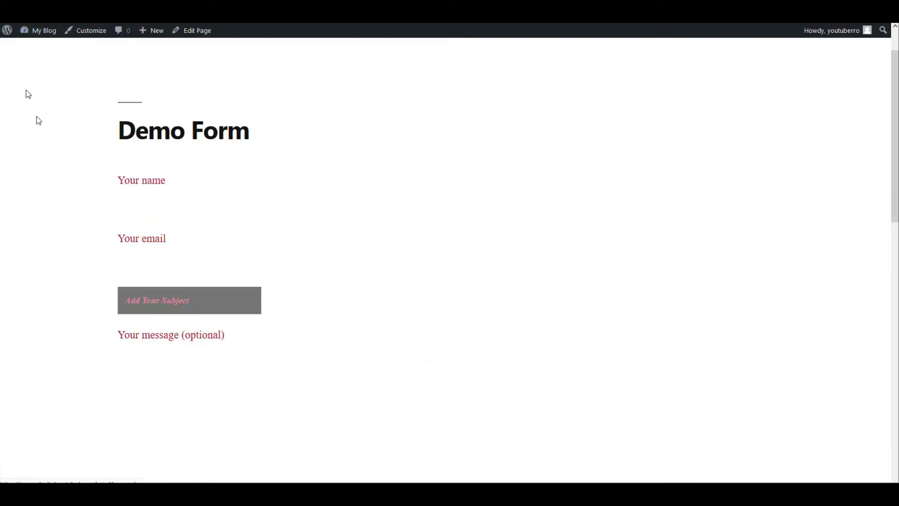
Give the Demo Form labels a black background and reload the live form to check it
{"action": "left_click_drag", "start_coordinate": [129, 183], "coordinate": [181, 183]}
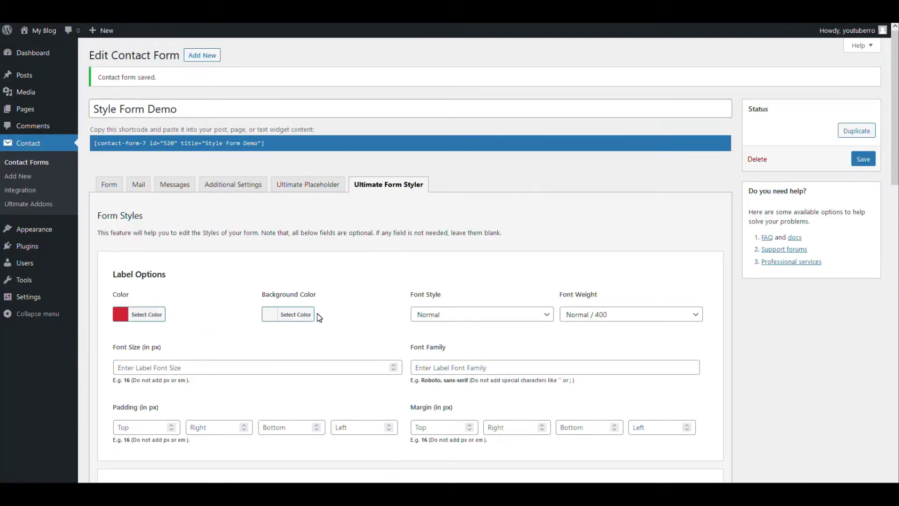
{"action": "left_click", "coordinate": [293, 314]}
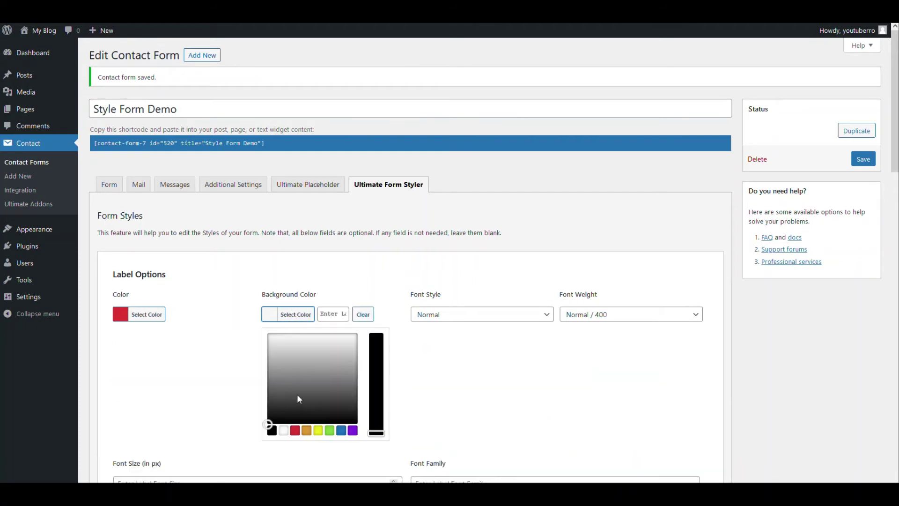
{"action": "left_click", "coordinate": [273, 431]}
{"action": "left_click", "coordinate": [237, 349]}
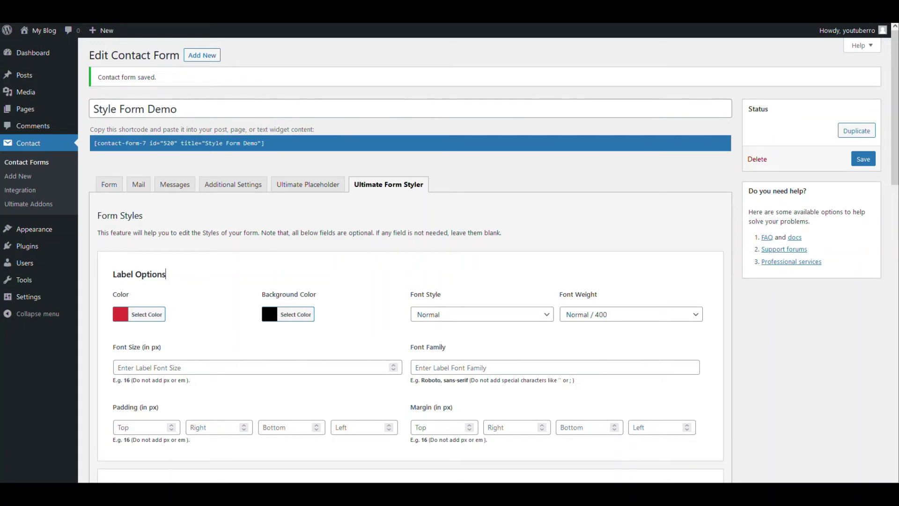
{"action": "scroll", "coordinate": [349, 368], "scroll_direction": "down", "scroll_amount": 1}
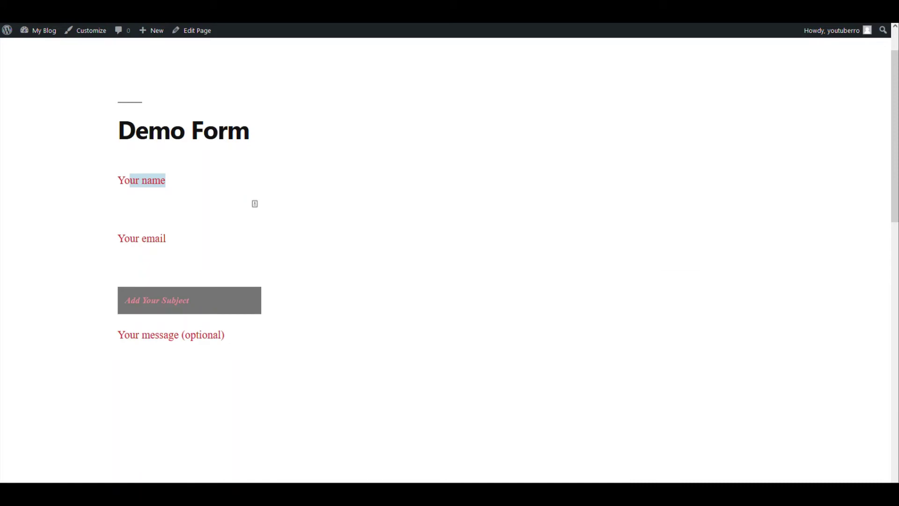
{"action": "key", "text": "F5"}
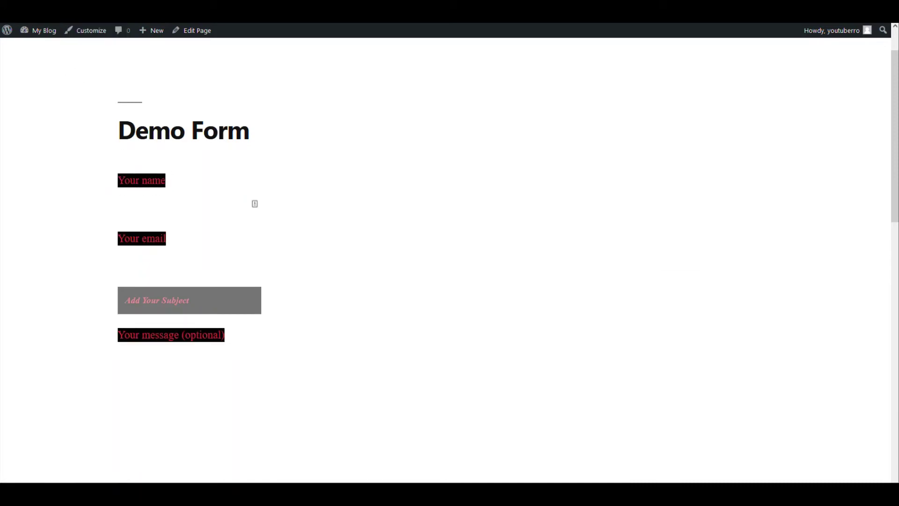
Set 10 px label padding on top, right, bottom and left, save, and check the live form
{"action": "key", "text": "ctrl+Tab"}
{"action": "left_click", "coordinate": [119, 427]}
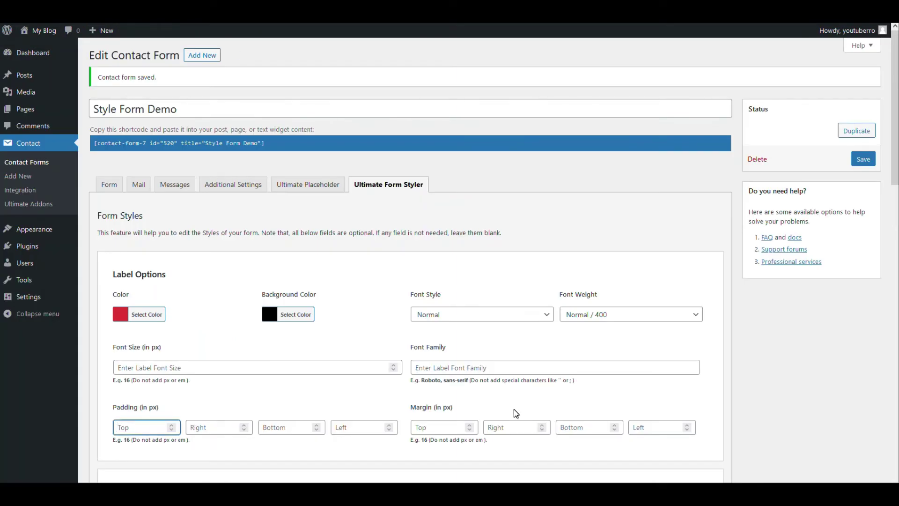
{"action": "type", "text": "10"}
{"action": "key", "text": "Tab"}
{"action": "type", "text": "10"}
{"action": "key", "text": "Tab"}
{"action": "type", "text": "10"}
{"action": "key", "text": "Tab"}
{"action": "type", "text": "10"}
{"action": "left_click", "coordinate": [863, 159]}
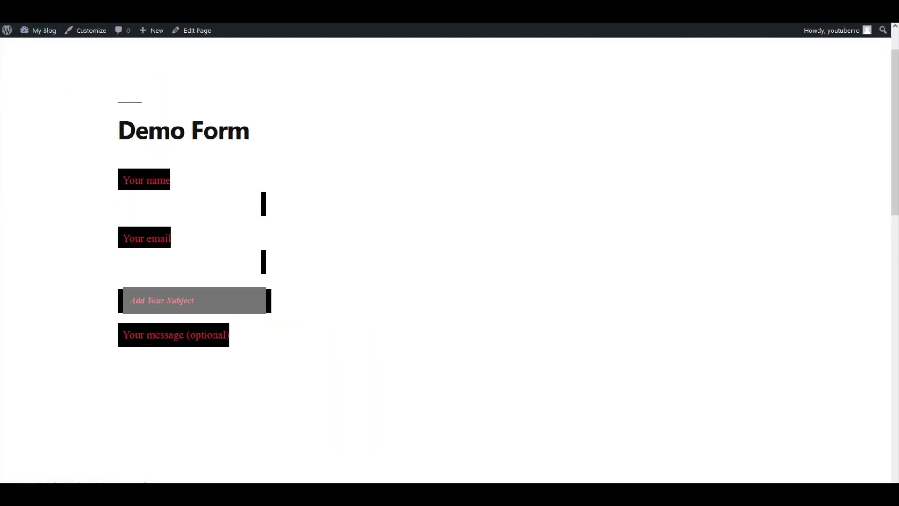
{"action": "left_click", "coordinate": [158, 177]}
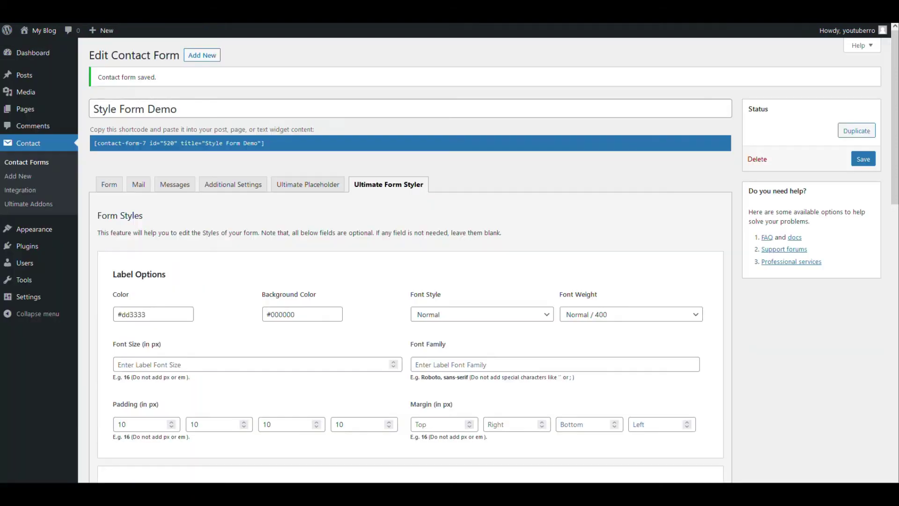
{"action": "left_click", "coordinate": [109, 188]}
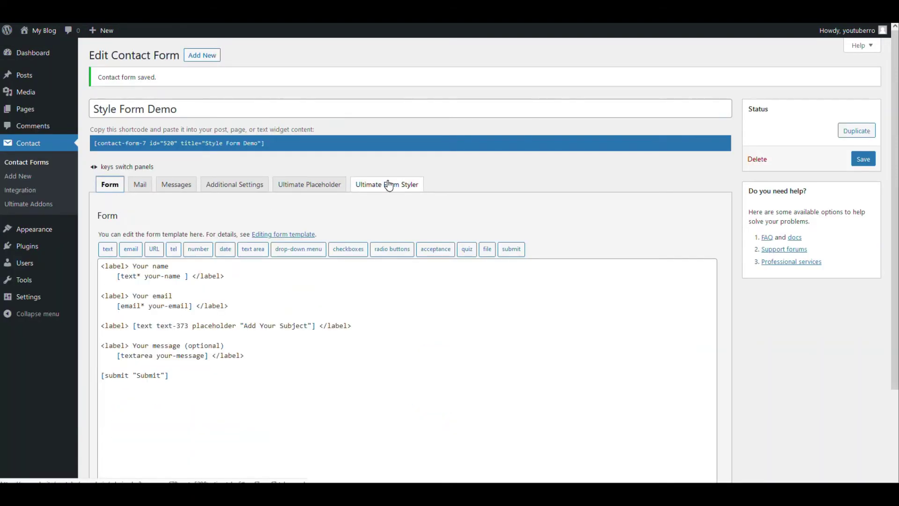
Move the closing label tags to right after 'Your name' and 'Your email'
{"action": "left_click_drag", "start_coordinate": [192, 276], "coordinate": [224, 275]}
{"action": "key", "text": "ctrl+x"}
{"action": "left_click", "coordinate": [169, 266]}
{"action": "key", "text": "ctrl+v"}
{"action": "left_click_drag", "start_coordinate": [197, 305], "coordinate": [228, 305]}
{"action": "key", "text": "ctrl+x"}
{"action": "key", "text": "ctrl+v"}
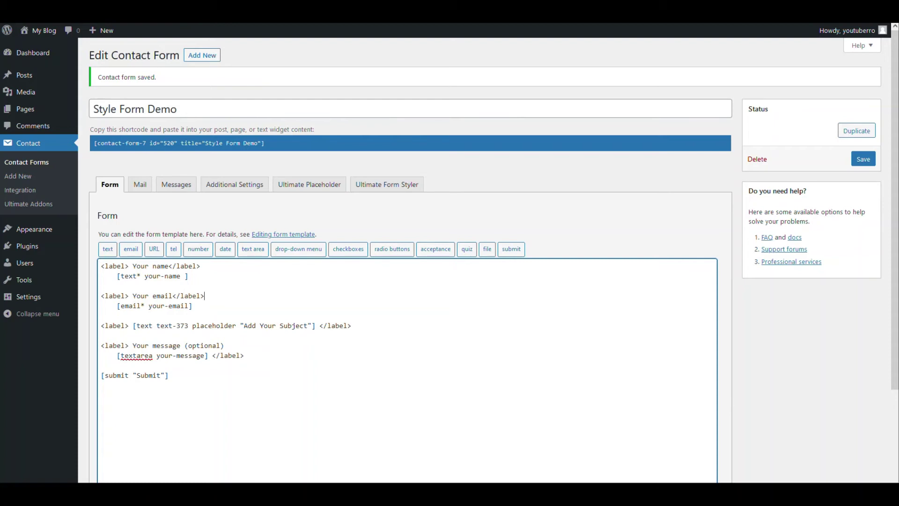
Remove the opening and stray closing label tags from the subject line
{"action": "left_click_drag", "start_coordinate": [319, 325], "coordinate": [351, 325]}
{"action": "left_click", "coordinate": [351, 326]}
{"action": "left_click_drag", "start_coordinate": [101, 325], "coordinate": [132, 326]}
{"action": "key", "text": "ctrl+x"}
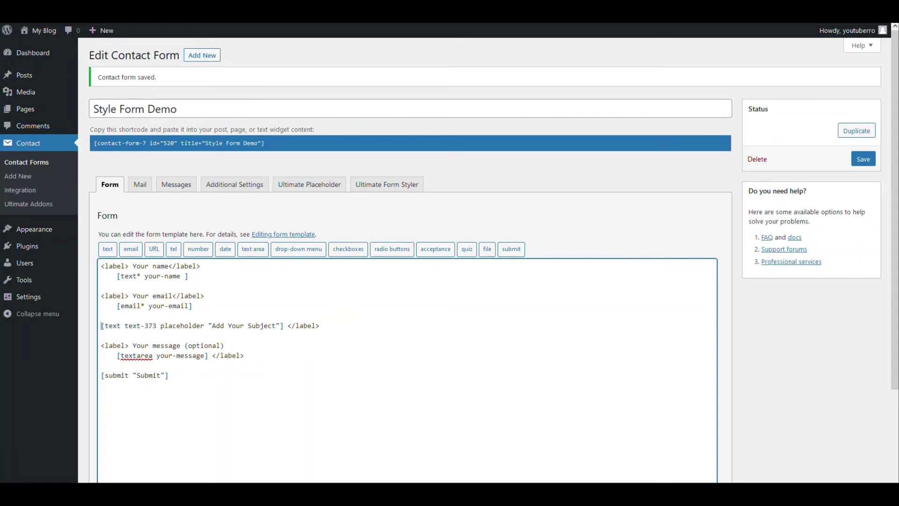
{"action": "left_click_drag", "start_coordinate": [283, 326], "coordinate": [321, 325]}
{"action": "key", "text": "BackSpace"}
End the message label after '(optional)' before its textarea and save the template
{"action": "left_click_drag", "start_coordinate": [209, 355], "coordinate": [244, 356]}
{"action": "key", "text": "ctrl+x"}
{"action": "left_click", "coordinate": [225, 345]}
{"action": "key", "text": "ctrl+v"}
{"action": "left_click", "coordinate": [866, 162]}
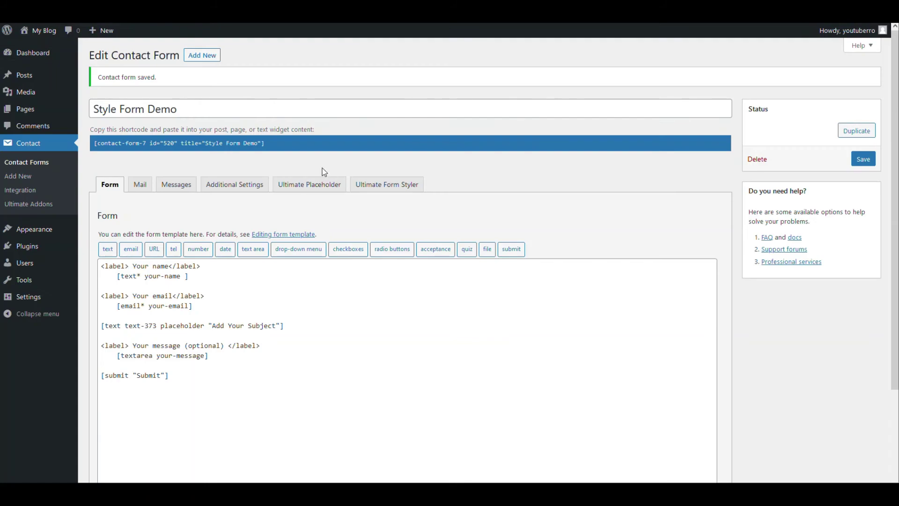
Give input fields an orange background and white text in Ultimate Form Styler, then save
{"action": "left_click", "coordinate": [374, 178]}
{"action": "scroll", "coordinate": [261, 258], "scroll_direction": "down", "scroll_amount": 5}
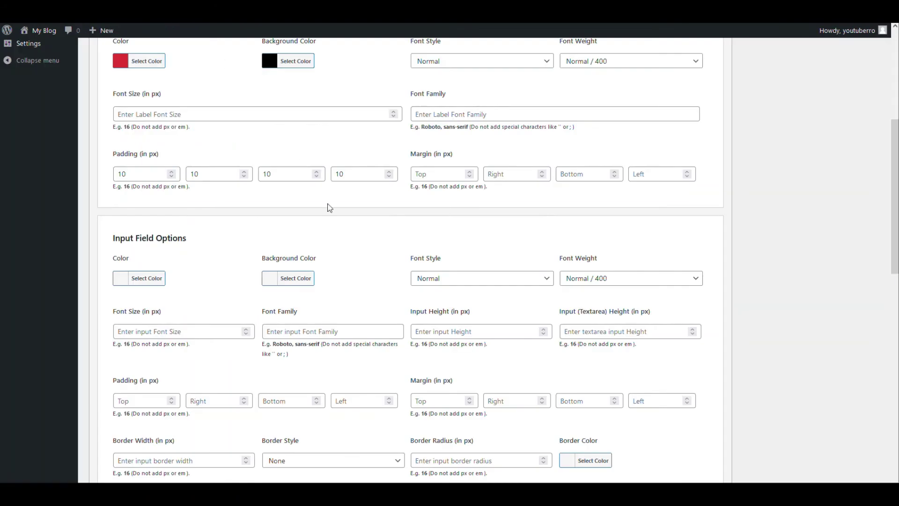
{"action": "scroll", "coordinate": [202, 271], "scroll_direction": "down", "scroll_amount": 1}
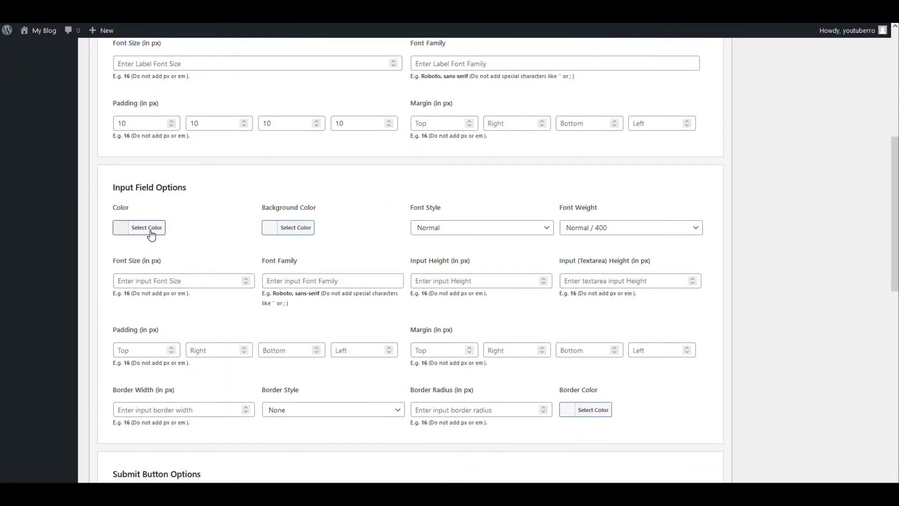
{"action": "left_click", "coordinate": [289, 228]}
{"action": "left_click", "coordinate": [305, 347]}
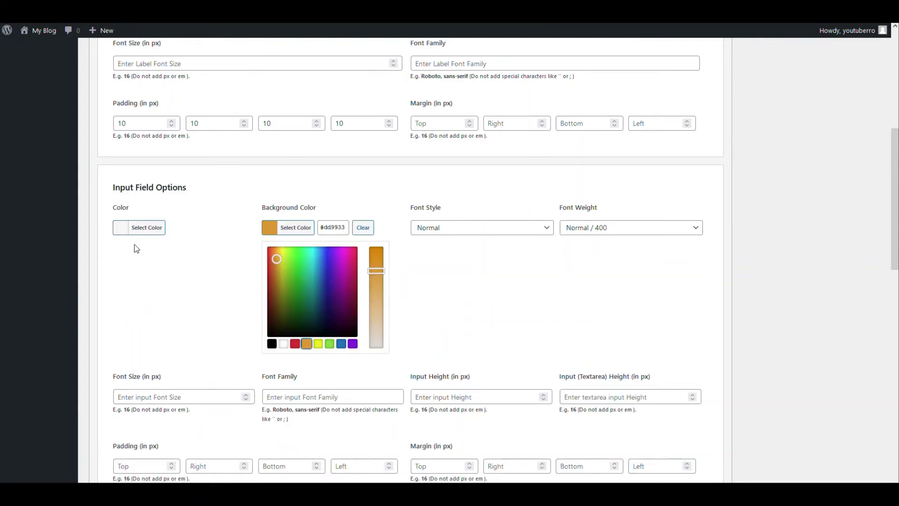
{"action": "left_click", "coordinate": [132, 269]}
{"action": "left_click", "coordinate": [140, 232]}
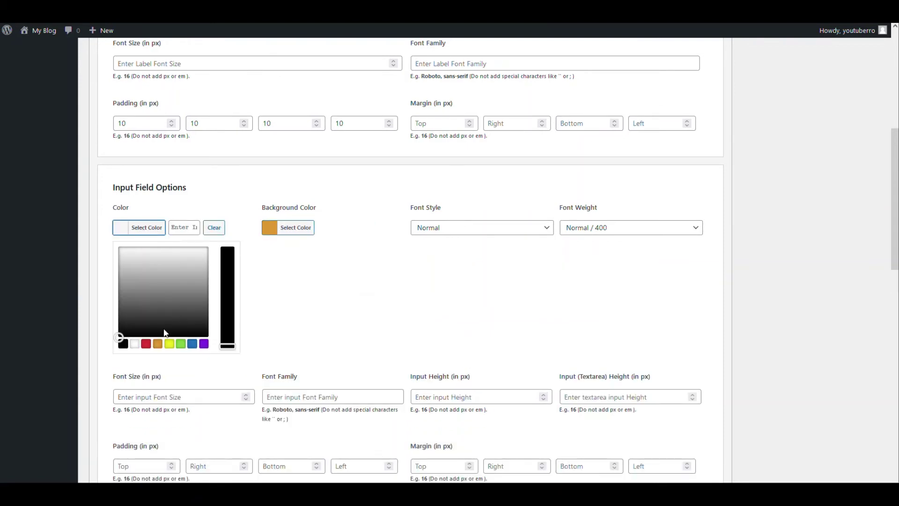
{"action": "left_click", "coordinate": [134, 344]}
{"action": "left_click", "coordinate": [341, 287]}
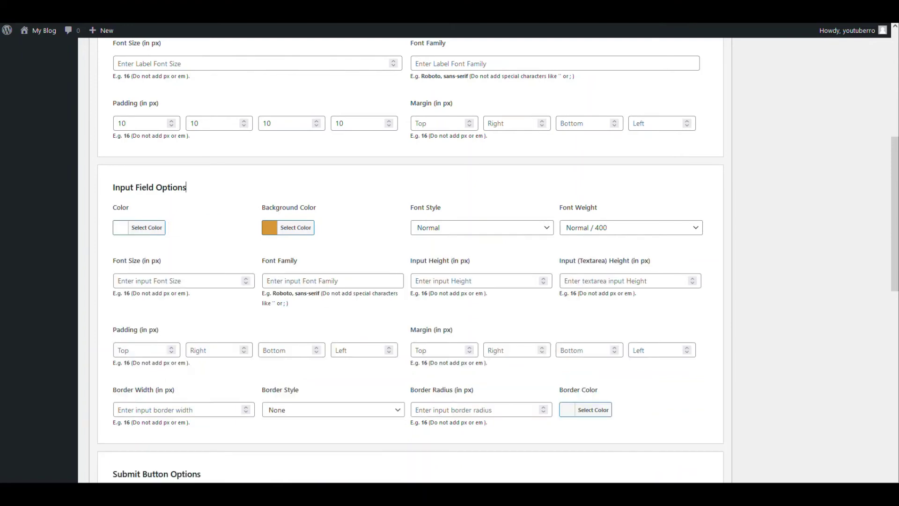
{"action": "scroll", "coordinate": [783, 173], "scroll_direction": "up", "scroll_amount": 4}
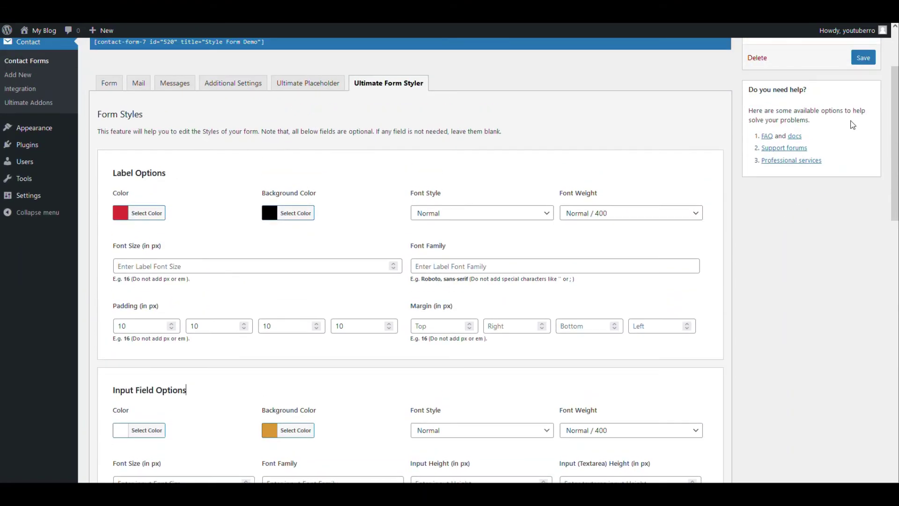
{"action": "left_click", "coordinate": [863, 58]}
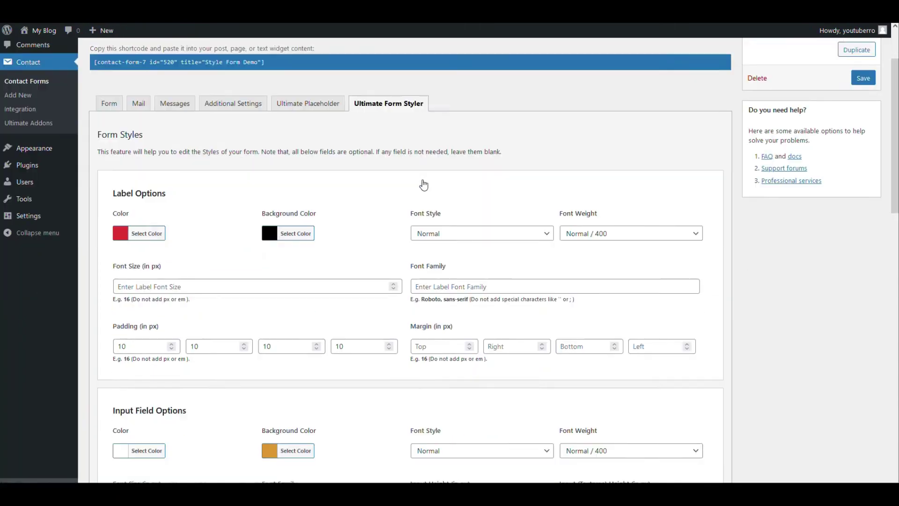
Set input fields to 15 px top margin, radius 5, and a solid red 2 px border
{"action": "scroll", "coordinate": [469, 213], "scroll_direction": "down", "scroll_amount": 7}
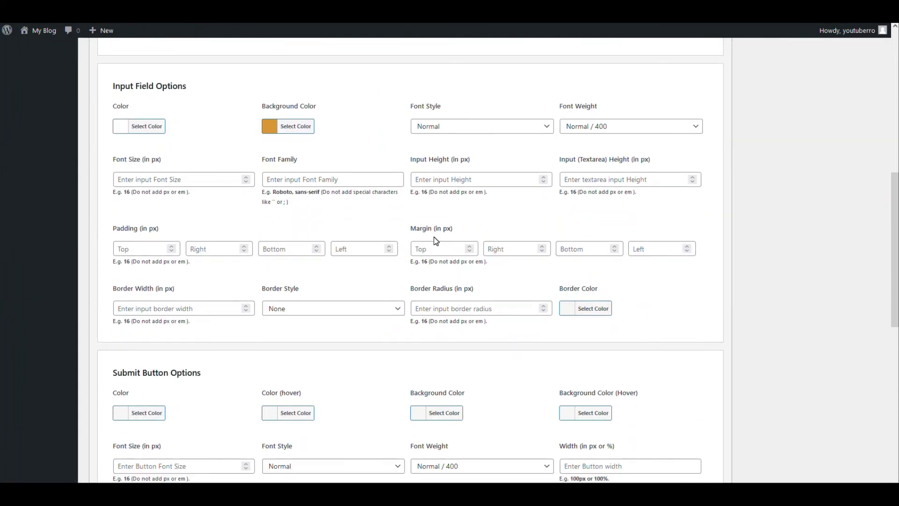
{"action": "left_click", "coordinate": [435, 249]}
{"action": "type", "text": "15"}
{"action": "left_click", "coordinate": [469, 308]}
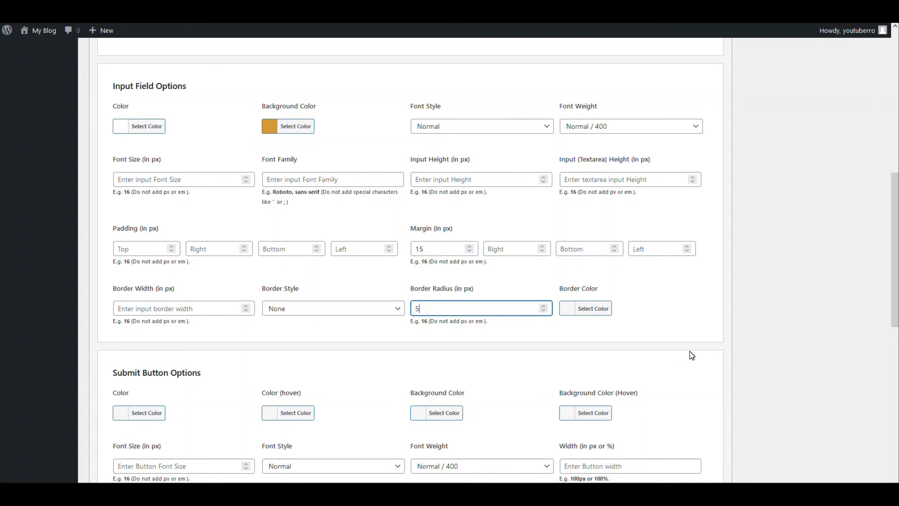
{"action": "left_click_drag", "start_coordinate": [897, 190], "coordinate": [897, 118]}
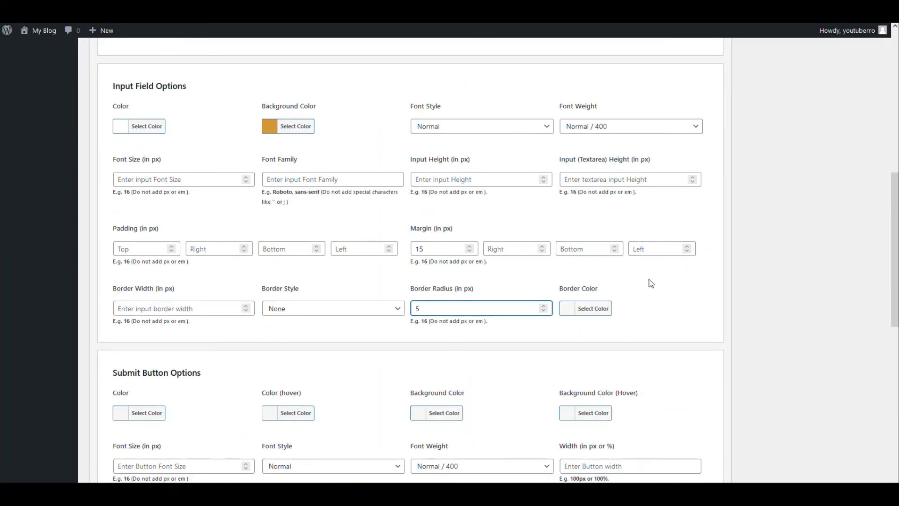
{"action": "left_click", "coordinate": [586, 308]}
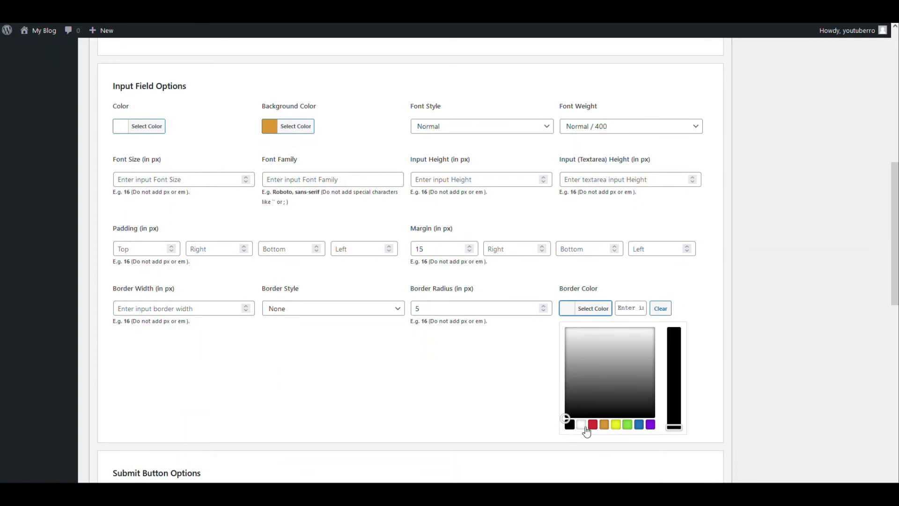
{"action": "left_click", "coordinate": [592, 425]}
{"action": "left_click", "coordinate": [375, 364]}
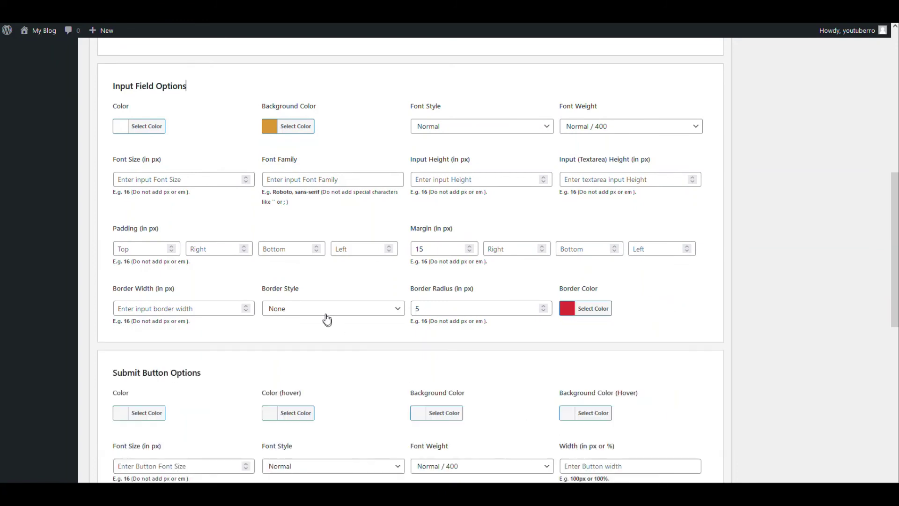
{"action": "left_click", "coordinate": [326, 308]}
{"action": "left_click", "coordinate": [301, 364]}
{"action": "left_click", "coordinate": [118, 308]}
{"action": "type", "text": "2"}
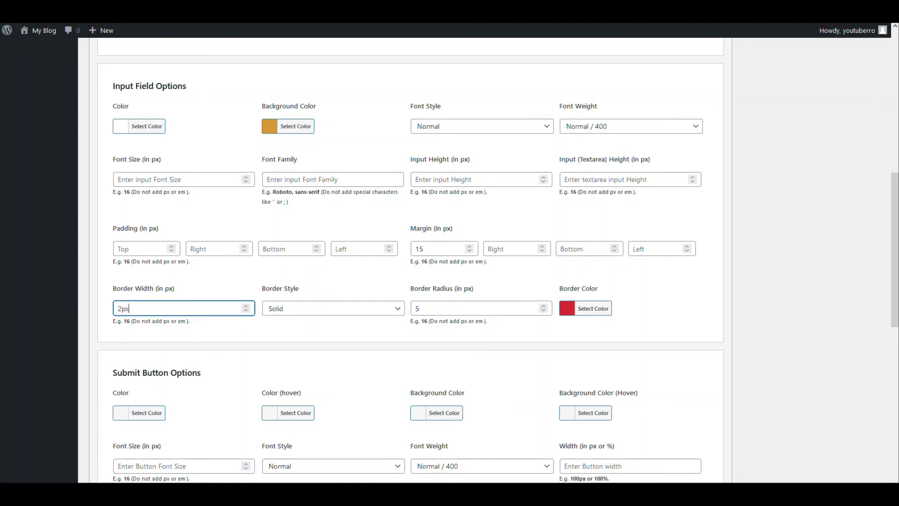
Save the input field border and margin settings, then scroll down to Submit Button Options
{"action": "scroll", "coordinate": [619, 237], "scroll_direction": "up", "scroll_amount": 7}
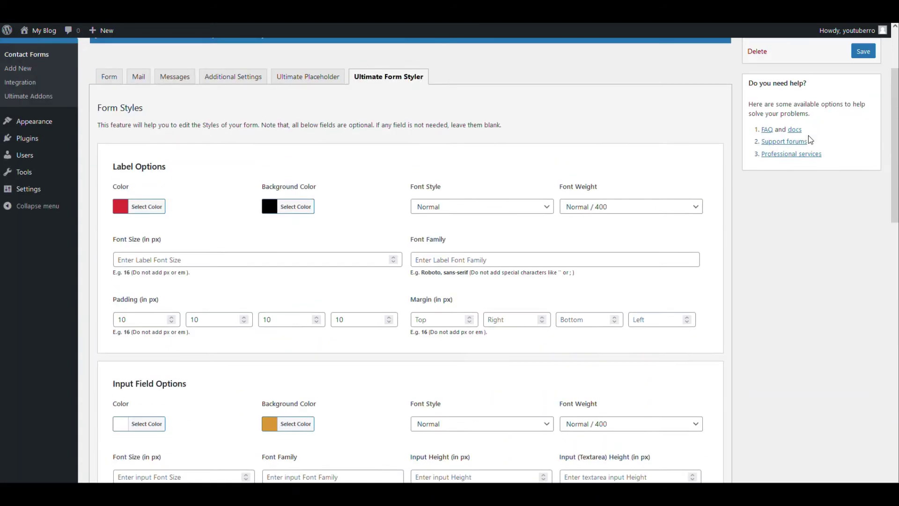
{"action": "left_click", "coordinate": [863, 58]}
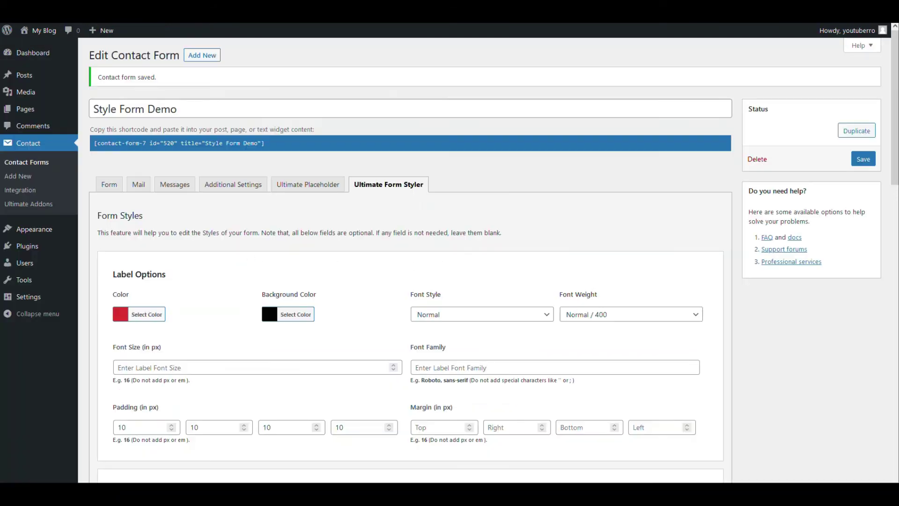
{"action": "scroll", "coordinate": [593, 276], "scroll_direction": "down", "scroll_amount": 7}
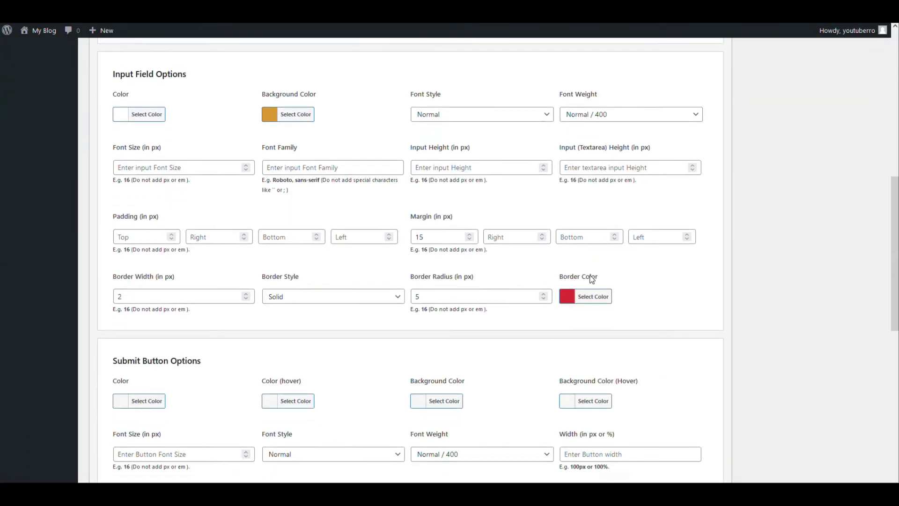
{"action": "scroll", "coordinate": [190, 257], "scroll_direction": "down", "scroll_amount": 4}
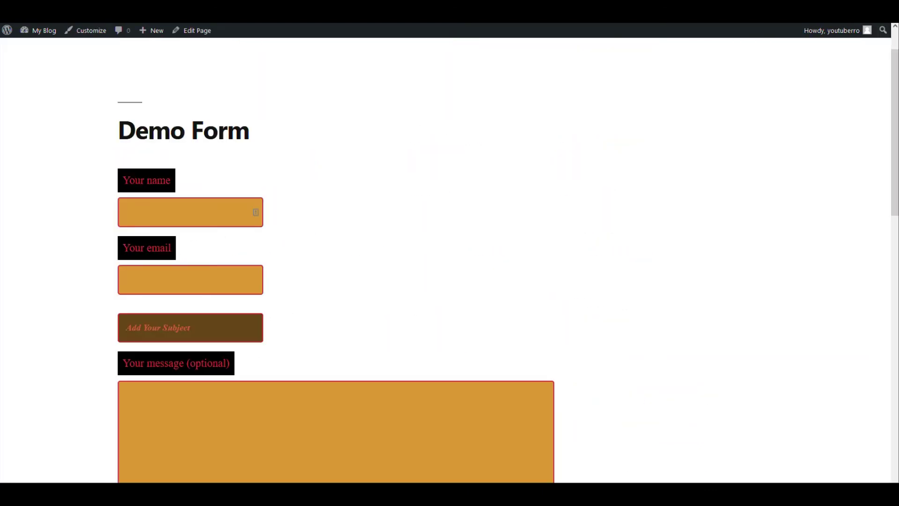
{"action": "scroll", "coordinate": [159, 146], "scroll_direction": "down", "scroll_amount": 9}
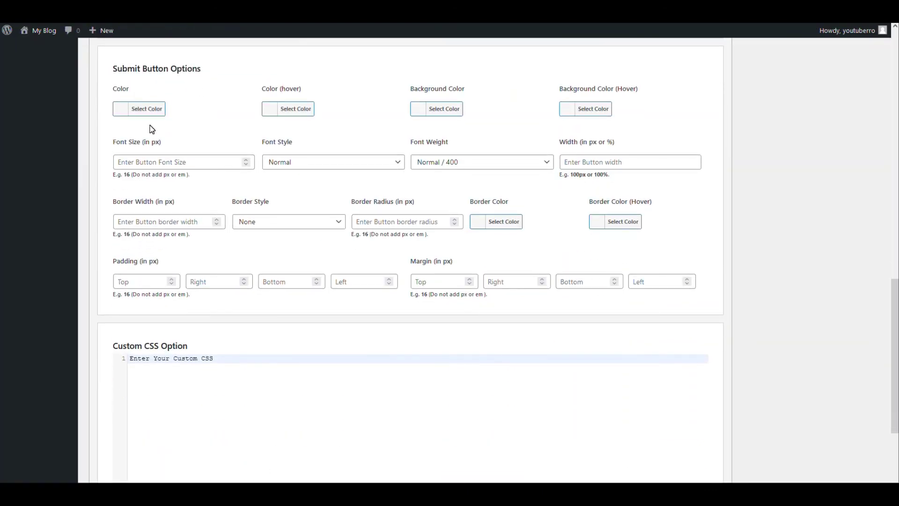
Give the Submit button yellow text, blue background, white hover text and black hover background, then save
{"action": "left_click", "coordinate": [149, 112]}
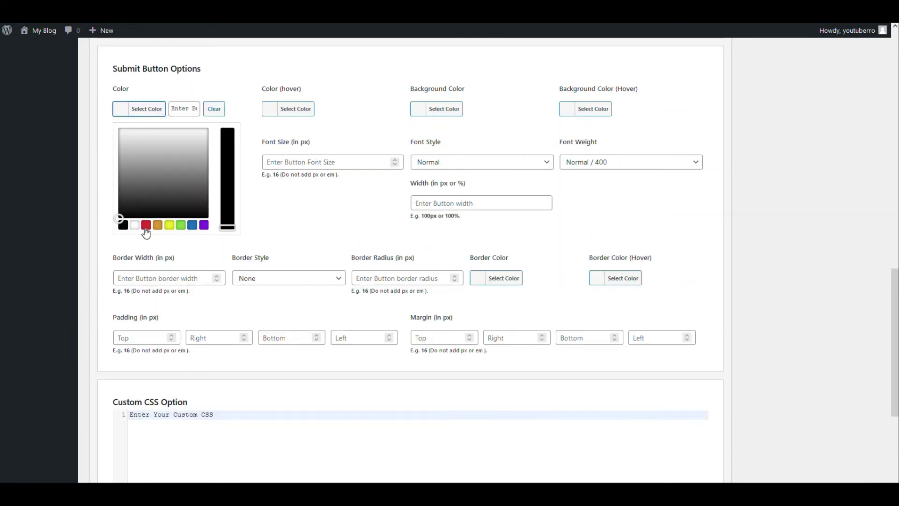
{"action": "left_click", "coordinate": [169, 225]}
{"action": "left_click", "coordinate": [340, 89]}
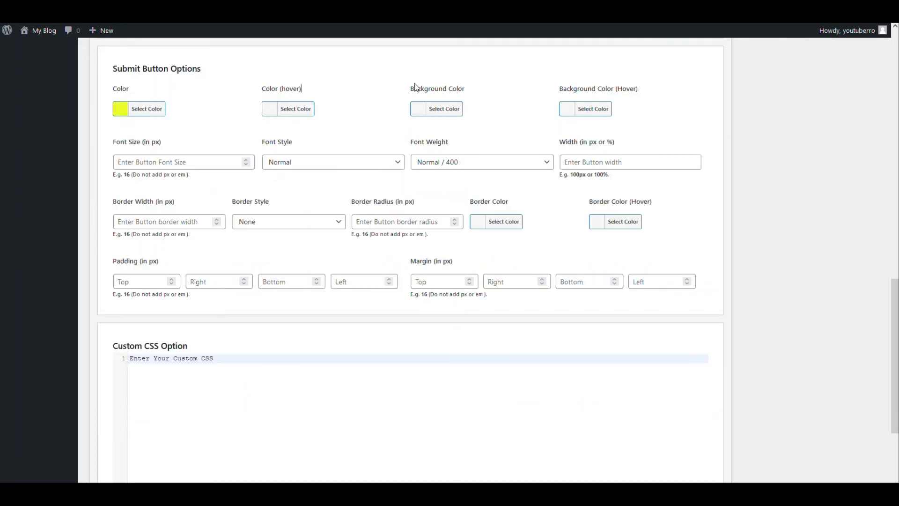
{"action": "left_click", "coordinate": [445, 108]}
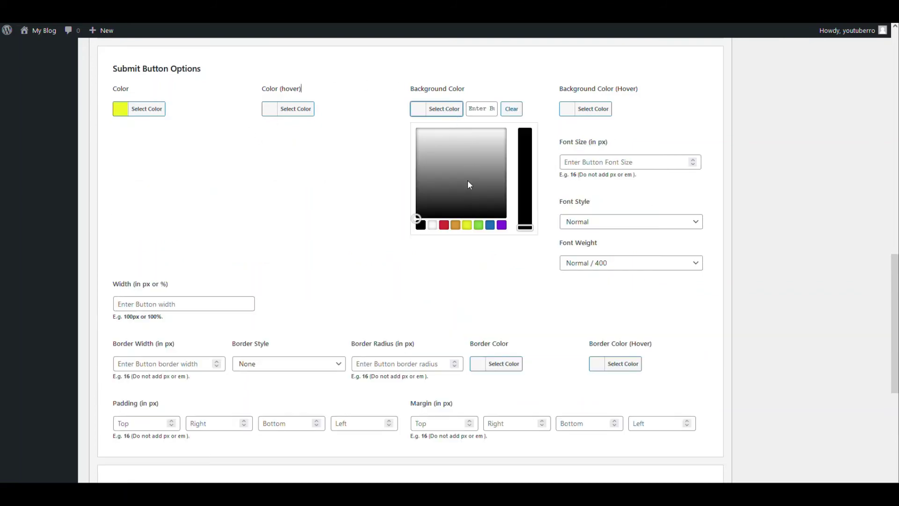
{"action": "left_click", "coordinate": [489, 226]}
{"action": "left_click", "coordinate": [296, 111]}
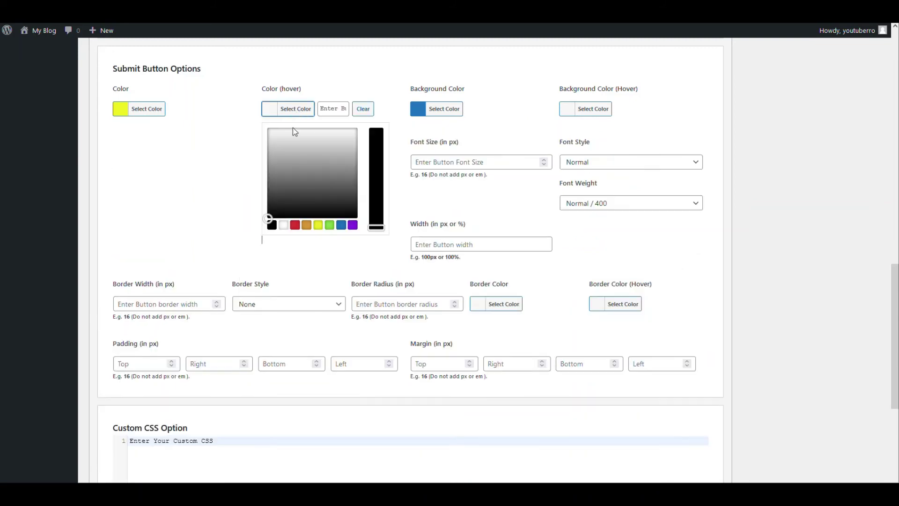
{"action": "left_click", "coordinate": [284, 225]}
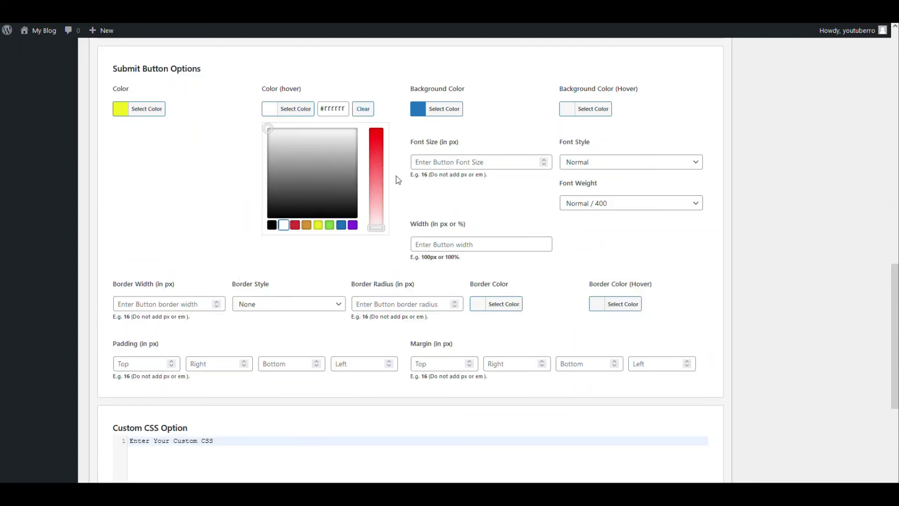
{"action": "left_click", "coordinate": [604, 111]}
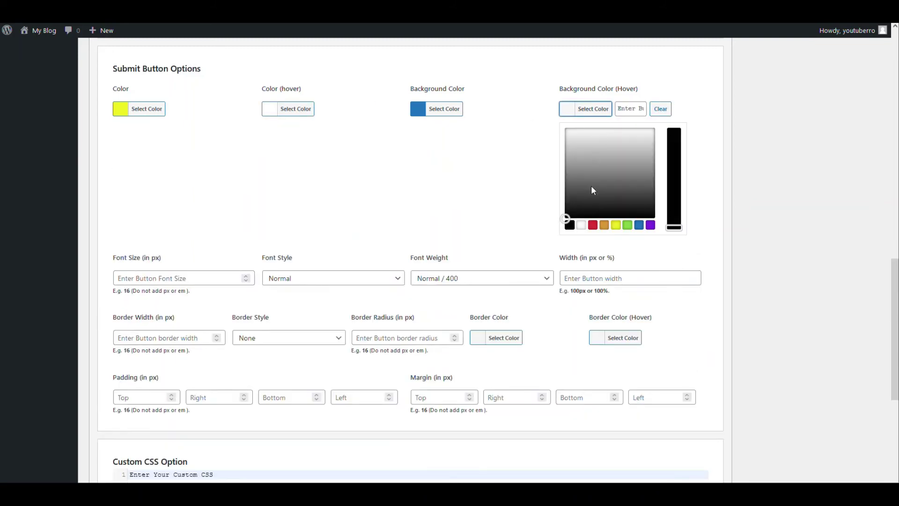
{"action": "left_click", "coordinate": [569, 225]}
{"action": "left_click", "coordinate": [440, 187]}
{"action": "scroll", "coordinate": [805, 181], "scroll_direction": "up", "scroll_amount": 15}
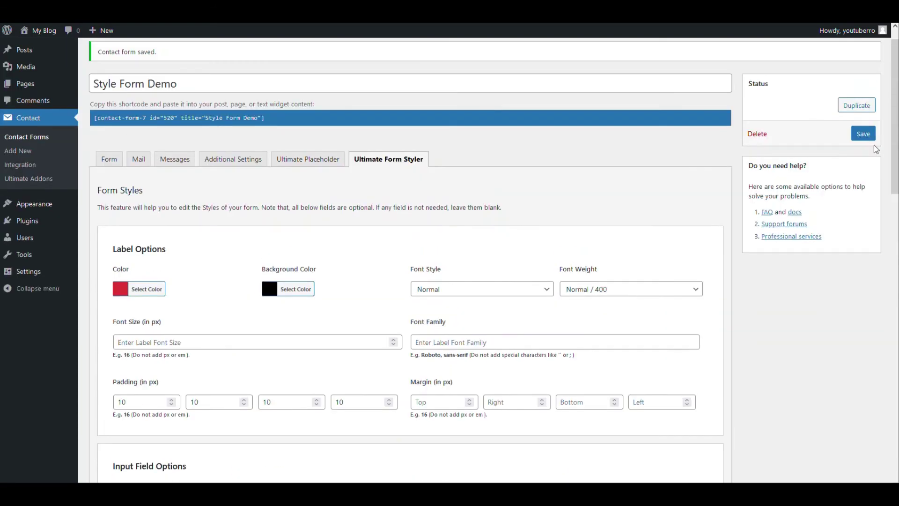
{"action": "left_click", "coordinate": [863, 134]}
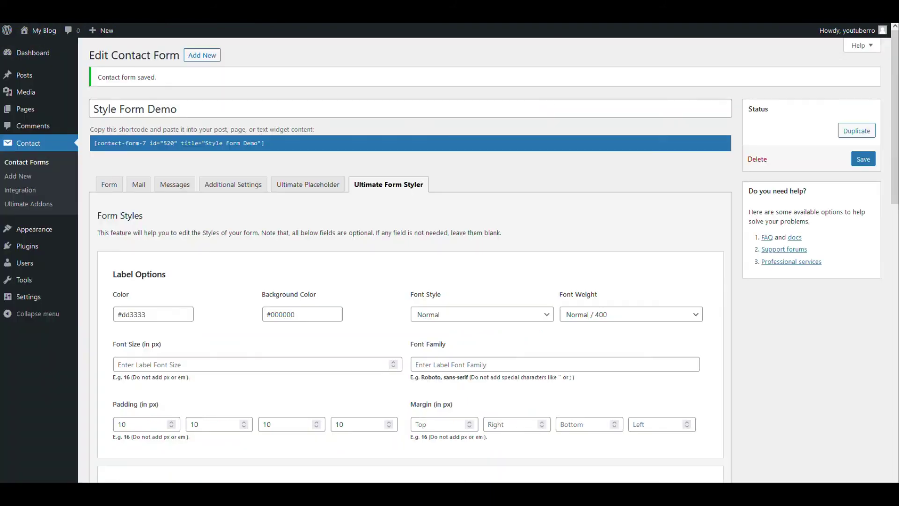
Change the Submit button background to purple, save, and view it on the live form
{"action": "scroll", "coordinate": [275, 165], "scroll_direction": "down", "scroll_amount": 5}
{"action": "scroll", "coordinate": [313, 189], "scroll_direction": "down", "scroll_amount": 8}
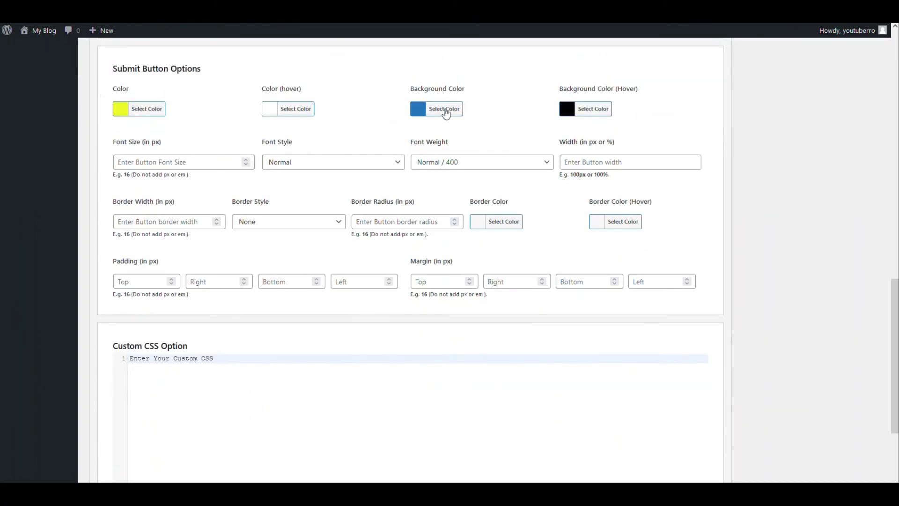
{"action": "left_click", "coordinate": [444, 109]}
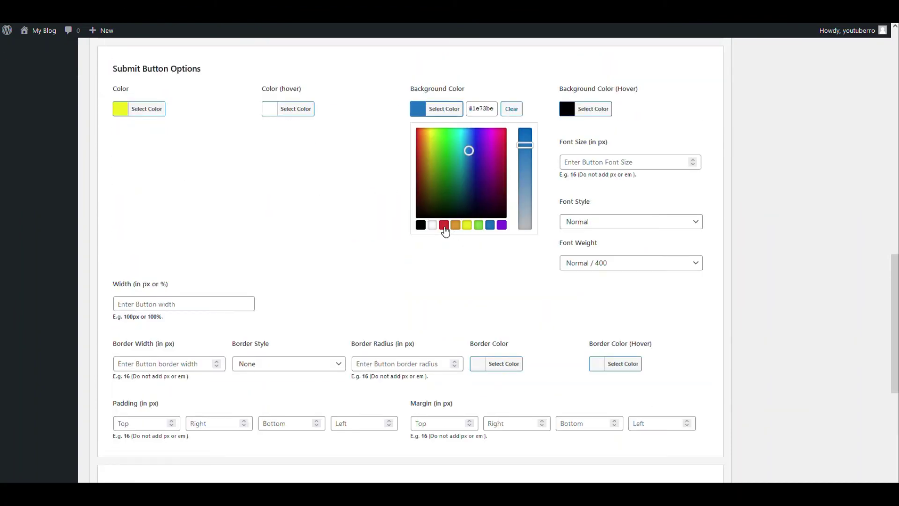
{"action": "left_click", "coordinate": [501, 225]}
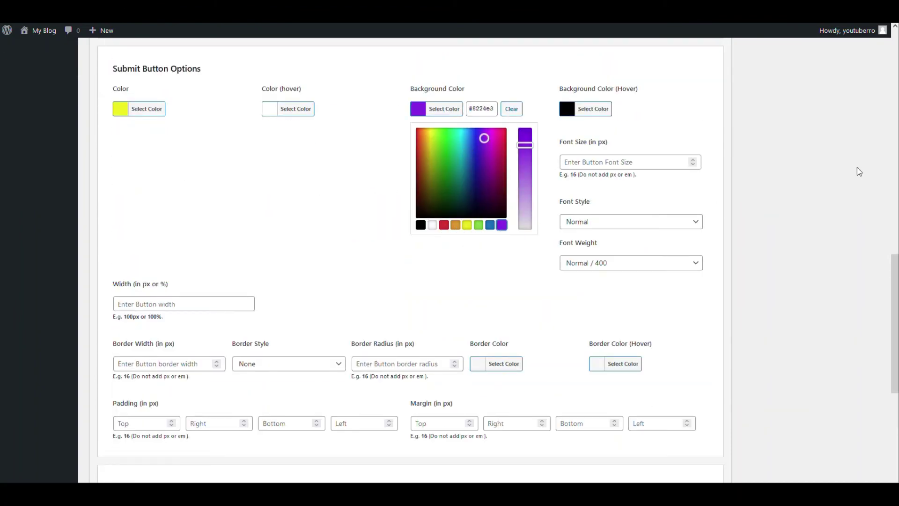
{"action": "scroll", "coordinate": [788, 187], "scroll_direction": "up", "scroll_amount": 15}
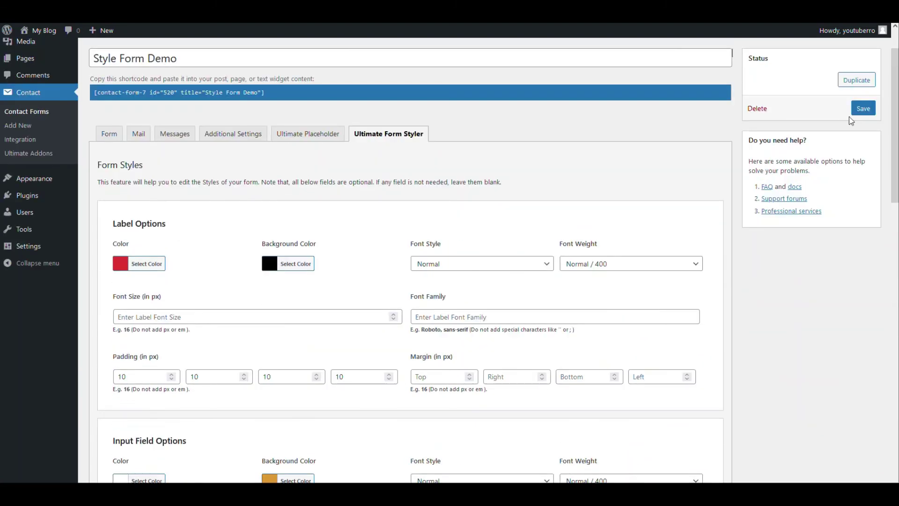
{"action": "left_click", "coordinate": [861, 109]}
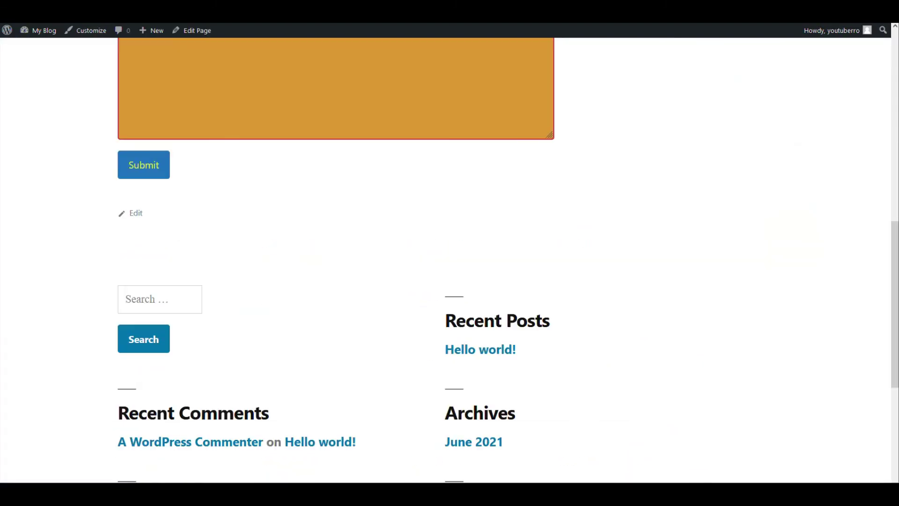
{"action": "left_click", "coordinate": [164, 161]}
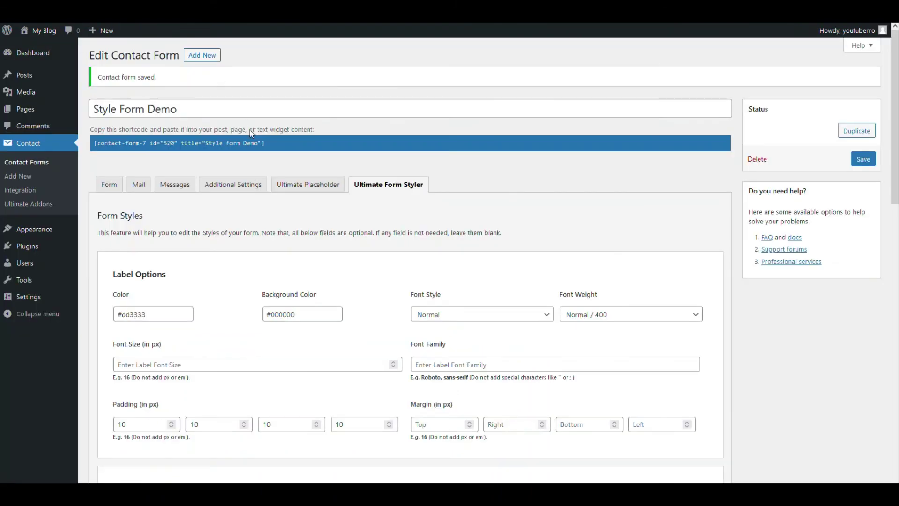
Give the Submit button a 2 px dotted border with radius 5
{"action": "scroll", "coordinate": [252, 128], "scroll_direction": "down", "scroll_amount": 7}
{"action": "scroll", "coordinate": [255, 130], "scroll_direction": "down", "scroll_amount": 1}
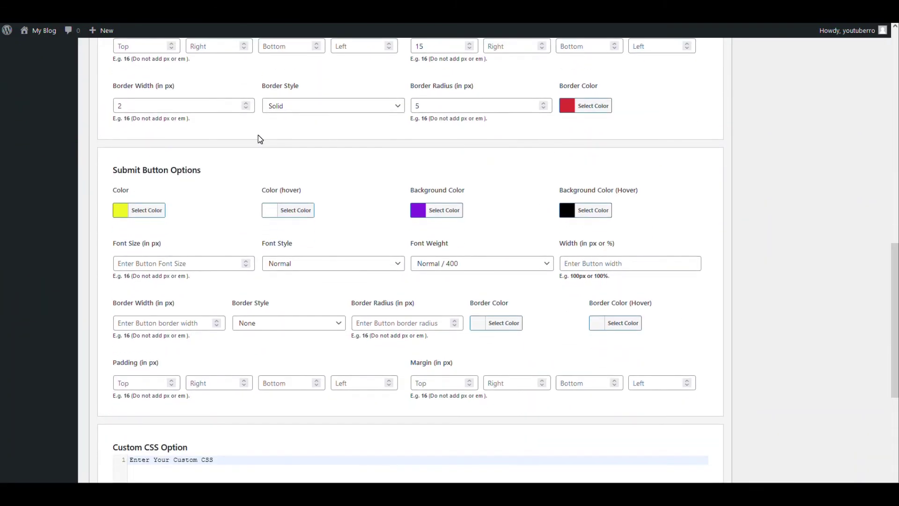
{"action": "scroll", "coordinate": [240, 189], "scroll_direction": "down", "scroll_amount": 1}
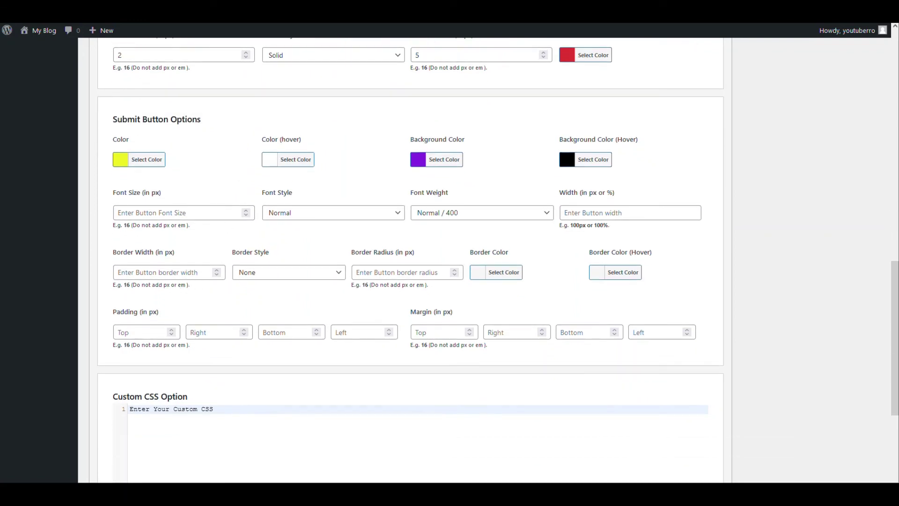
{"action": "left_click", "coordinate": [163, 272]}
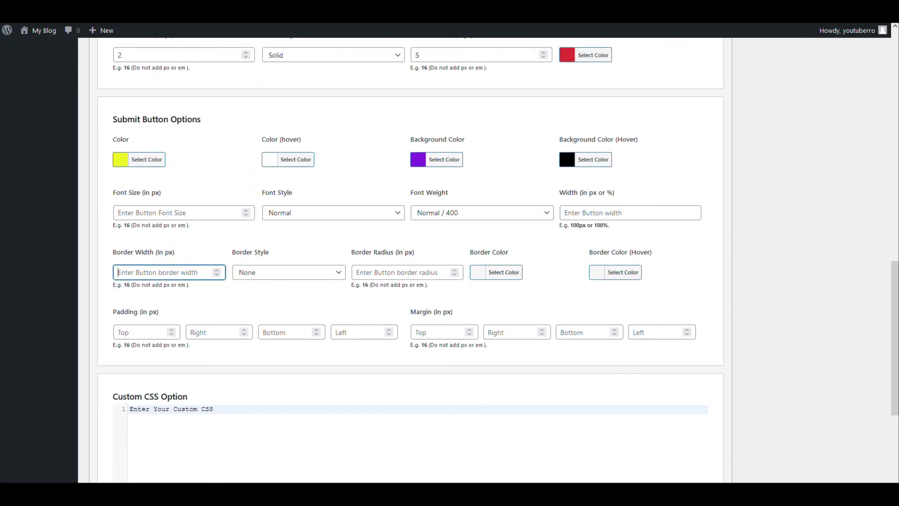
{"action": "type", "text": "2"}
{"action": "left_click", "coordinate": [299, 279]}
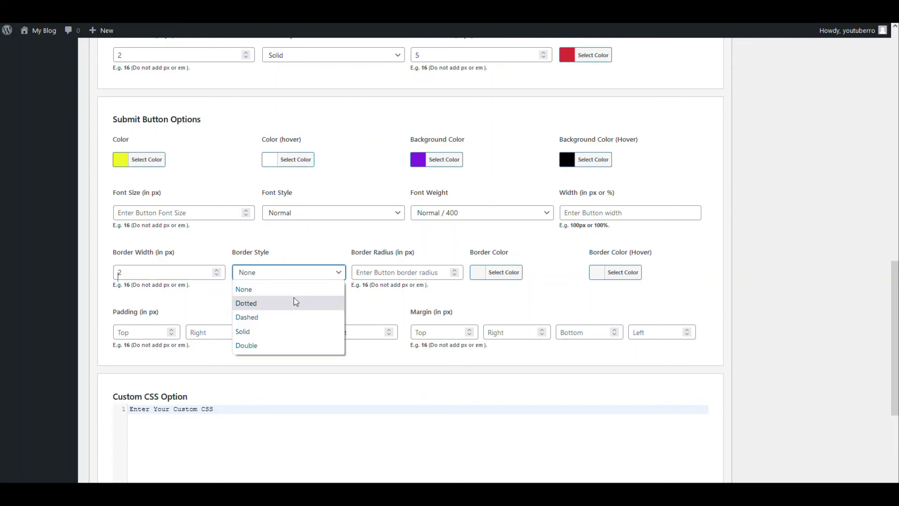
{"action": "left_click", "coordinate": [293, 302]}
{"action": "key", "text": "Tab"}
{"action": "type", "text": "5"}
Make the Submit button border green, turning blue on hover
{"action": "left_click", "coordinate": [479, 275]}
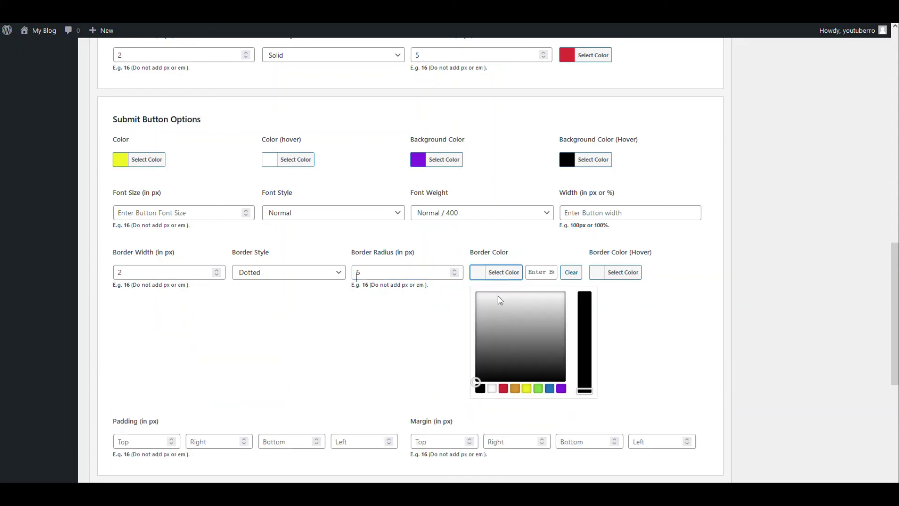
{"action": "left_click", "coordinate": [538, 392]}
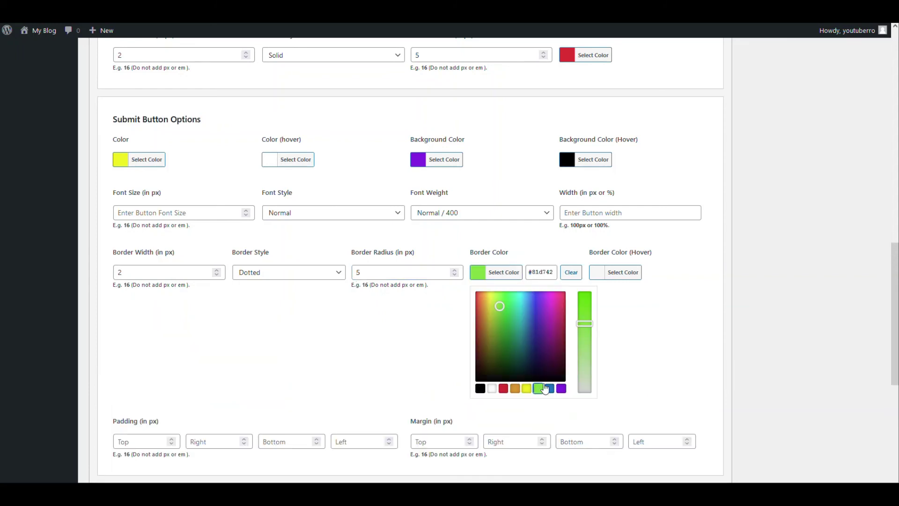
{"action": "left_click", "coordinate": [652, 292]}
{"action": "left_click", "coordinate": [624, 276]}
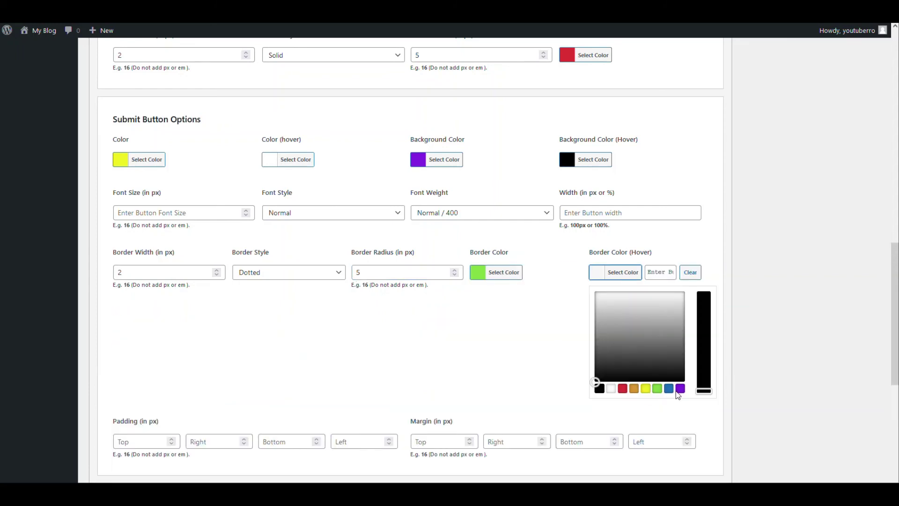
{"action": "left_click", "coordinate": [670, 390]}
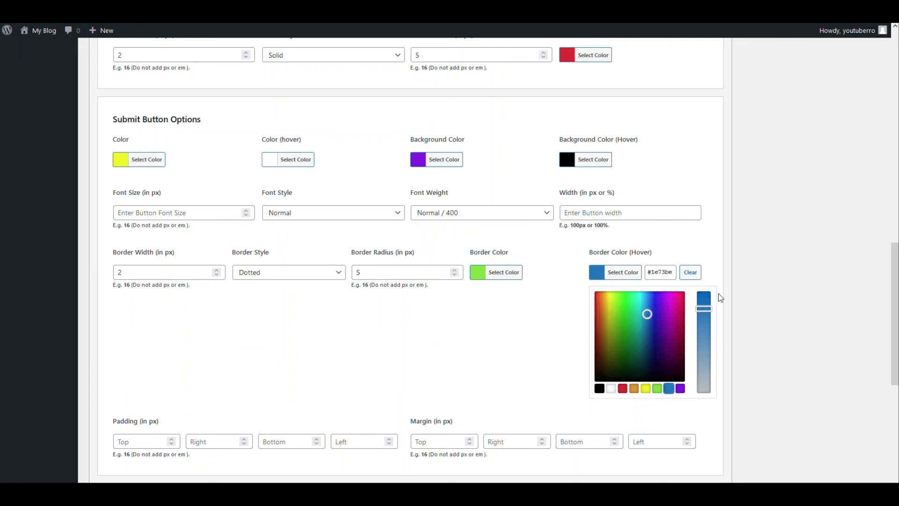
{"action": "left_click", "coordinate": [711, 250]}
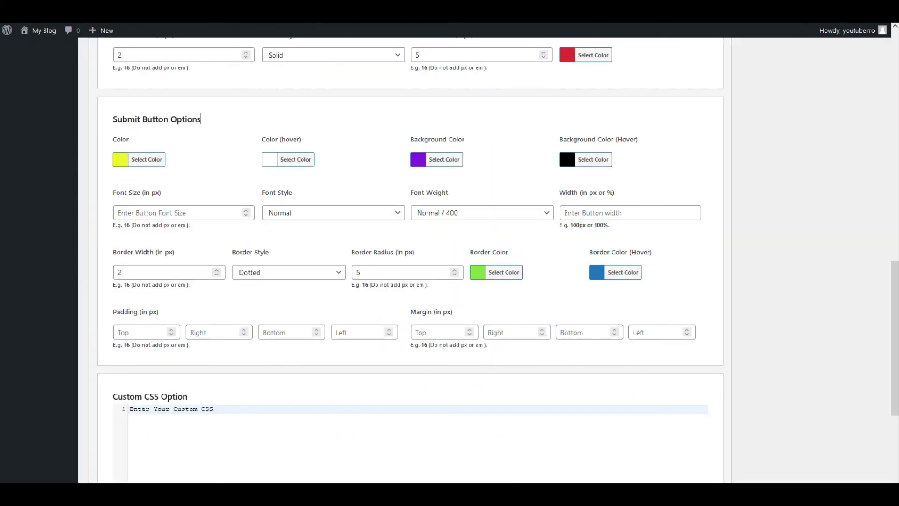
Set the Submit button width to 100% and save the button styles
{"action": "left_click", "coordinate": [565, 213]}
{"action": "type", "text": "100"}
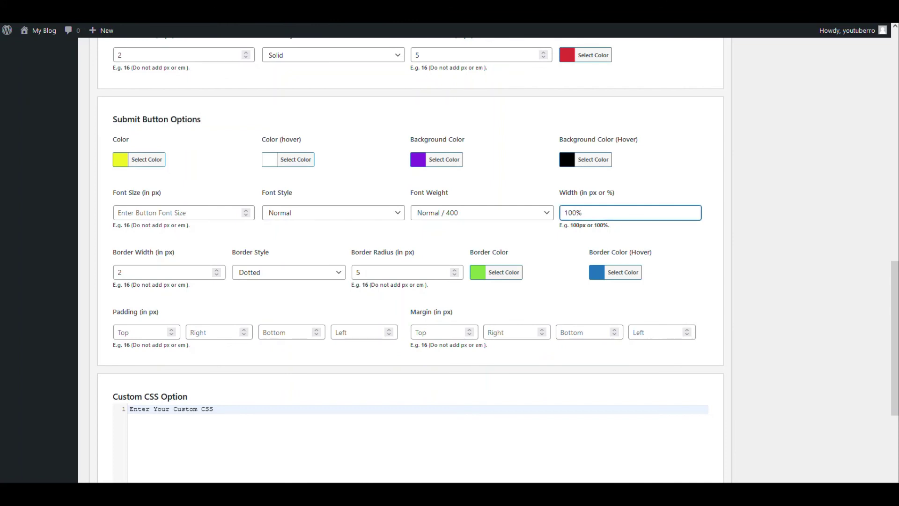
{"action": "scroll", "coordinate": [730, 242], "scroll_direction": "up", "scroll_amount": 20}
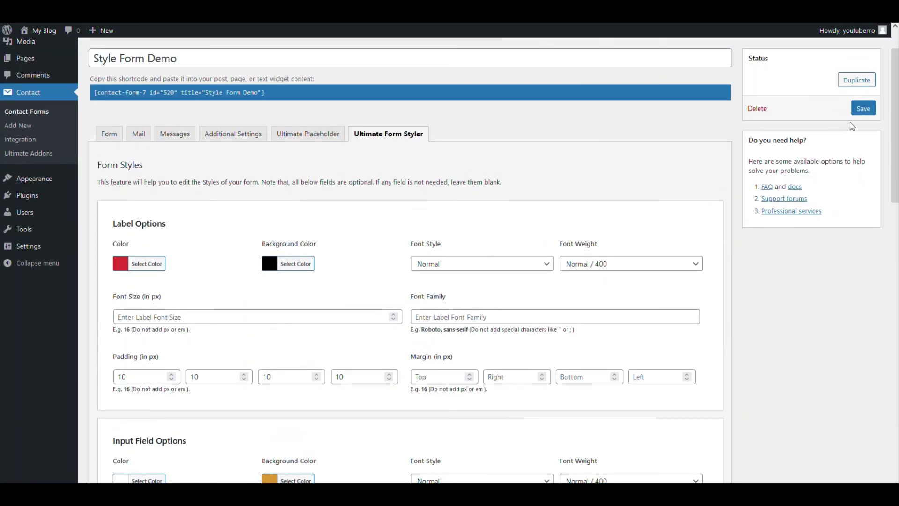
{"action": "left_click", "coordinate": [861, 114]}
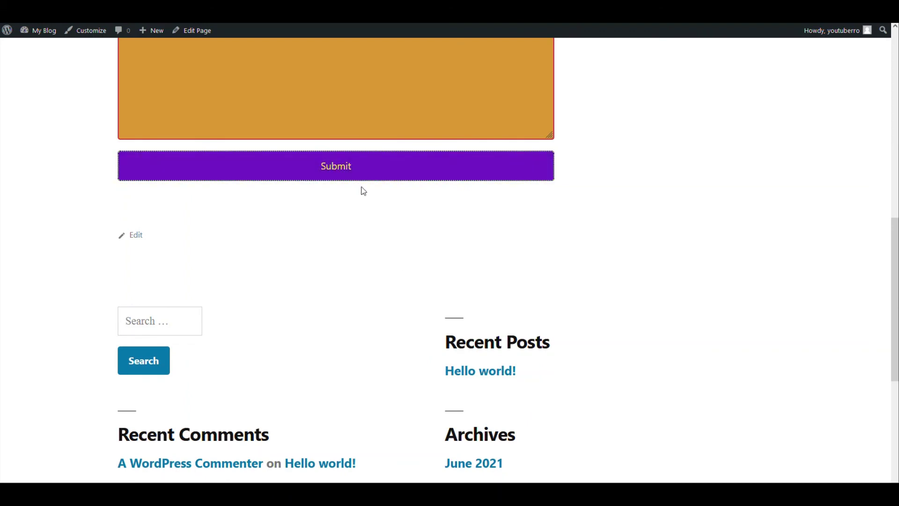
{"action": "scroll", "coordinate": [593, 215], "scroll_direction": "up", "scroll_amount": 10}
{"action": "scroll", "coordinate": [594, 216], "scroll_direction": "down", "scroll_amount": 6}
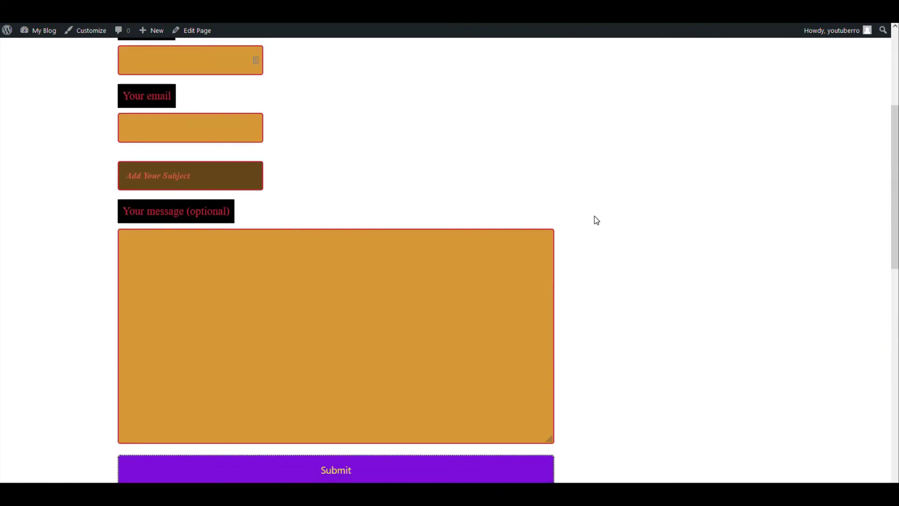
Return to the Ultimate Form Styler settings and scroll through the Submit button options
{"action": "key", "text": "ctrl+Tab"}
{"action": "scroll", "coordinate": [241, 209], "scroll_direction": "down", "scroll_amount": 5}
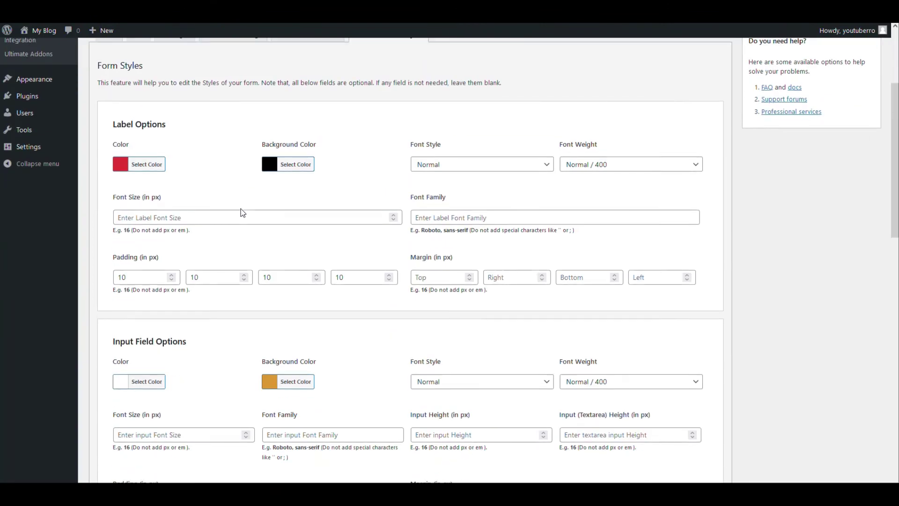
{"action": "scroll", "coordinate": [241, 213], "scroll_direction": "down", "scroll_amount": 1}
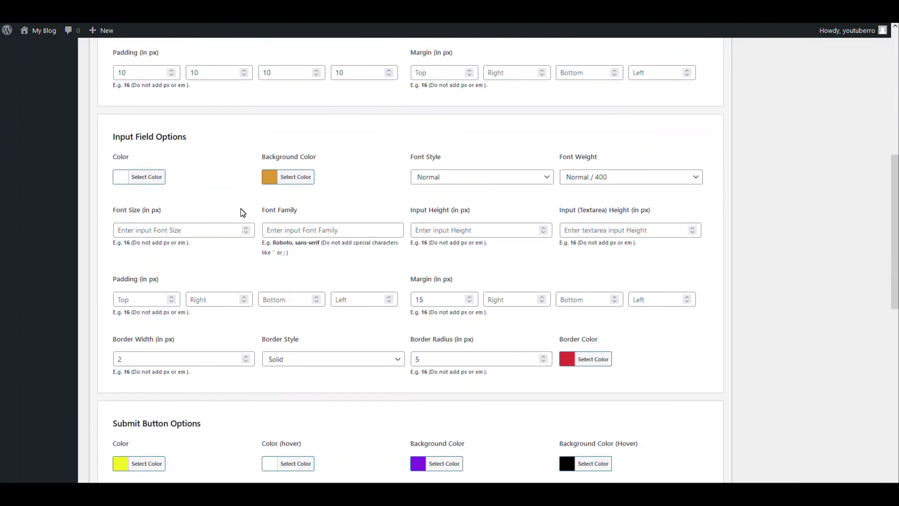
{"action": "scroll", "coordinate": [240, 209], "scroll_direction": "down", "scroll_amount": 1}
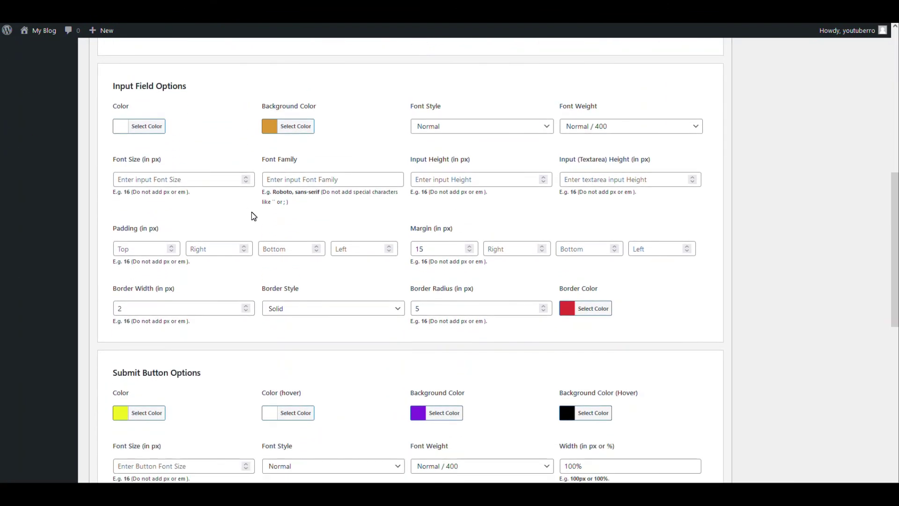
{"action": "scroll", "coordinate": [251, 211], "scroll_direction": "down", "scroll_amount": 1}
{"action": "scroll", "coordinate": [251, 212], "scroll_direction": "down", "scroll_amount": 1}
{"action": "scroll", "coordinate": [252, 212], "scroll_direction": "down", "scroll_amount": 4}
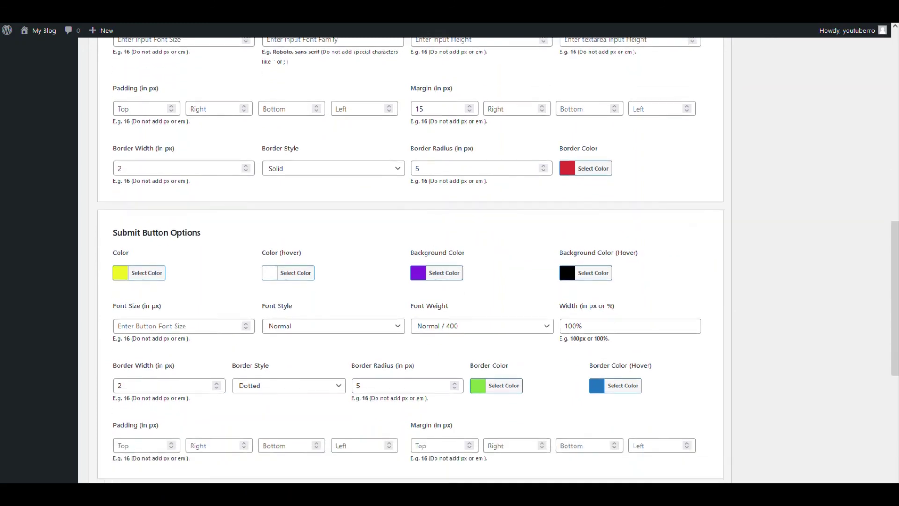
{"action": "scroll", "coordinate": [251, 212], "scroll_direction": "up", "scroll_amount": 15}
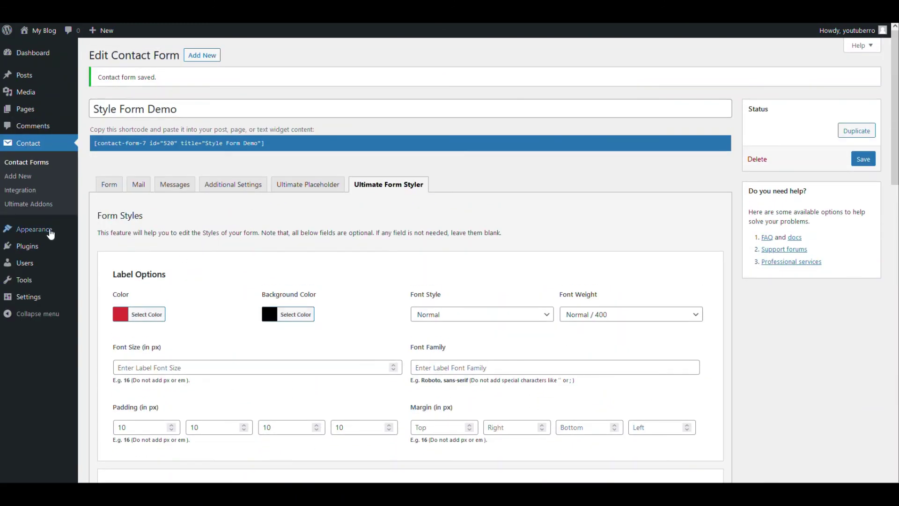
Leave the form editor for Appearance > Themes and activate the Viralike theme
{"action": "left_click", "coordinate": [51, 234]}
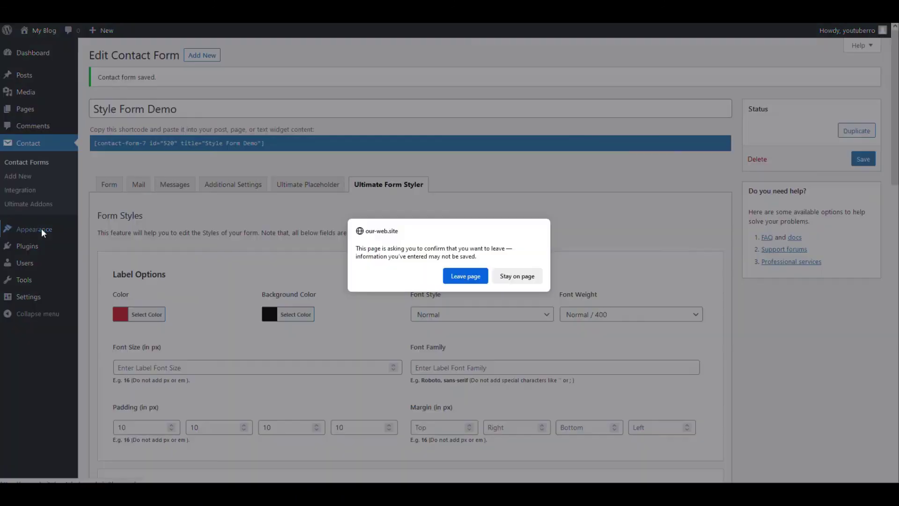
{"action": "left_click", "coordinate": [450, 277]}
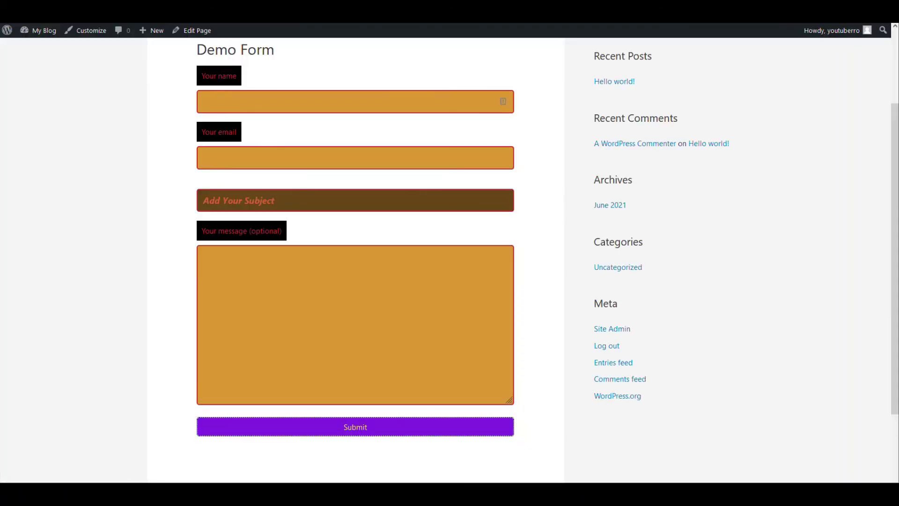
{"action": "scroll", "coordinate": [407, 425], "scroll_direction": "up", "scroll_amount": 2}
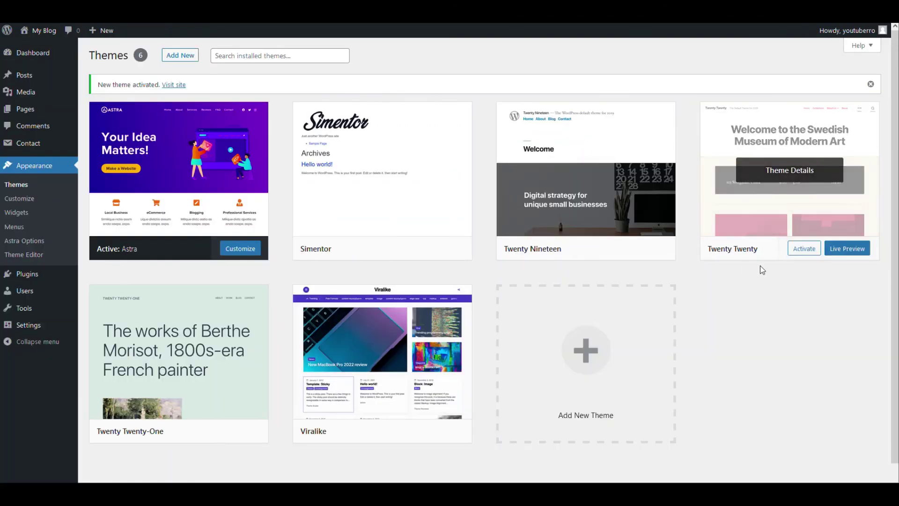
{"action": "left_click", "coordinate": [398, 429]}
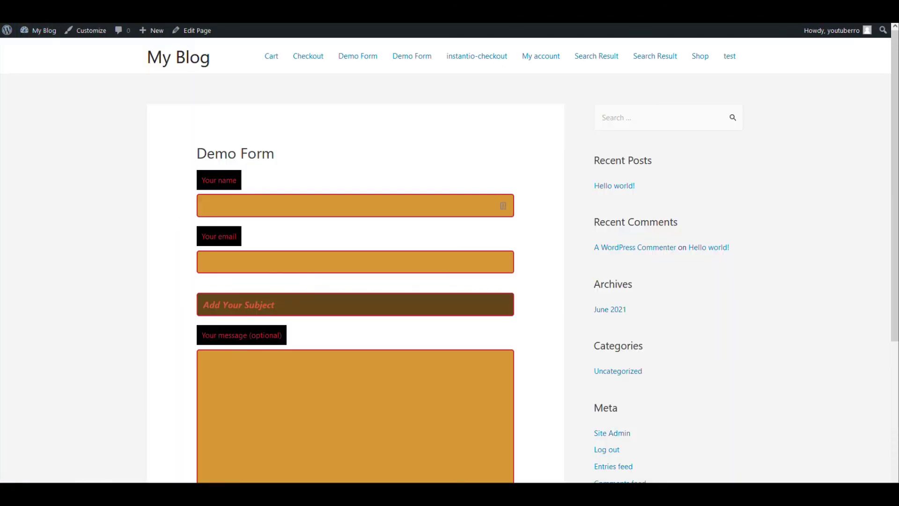